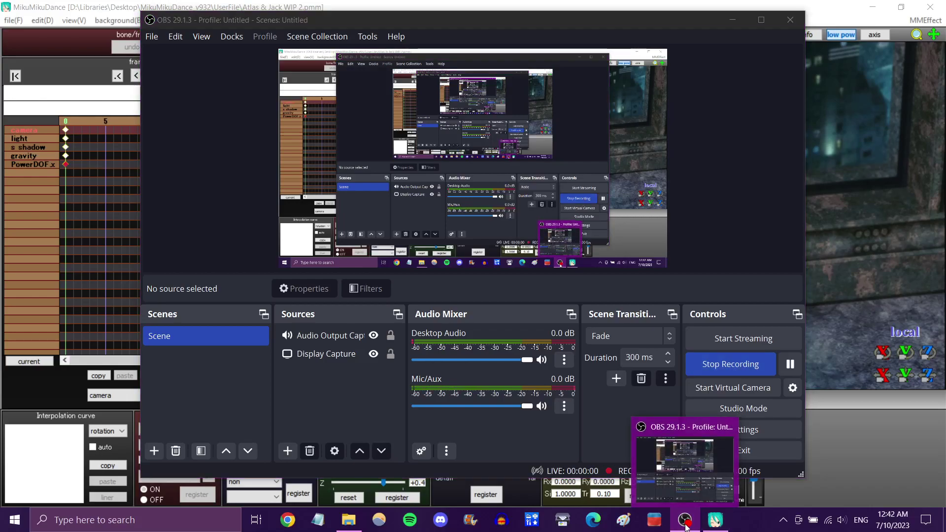
Examine the city background plane behind the characters in the MikuMikuDance scene from several distances and angles
left_click(686, 526)
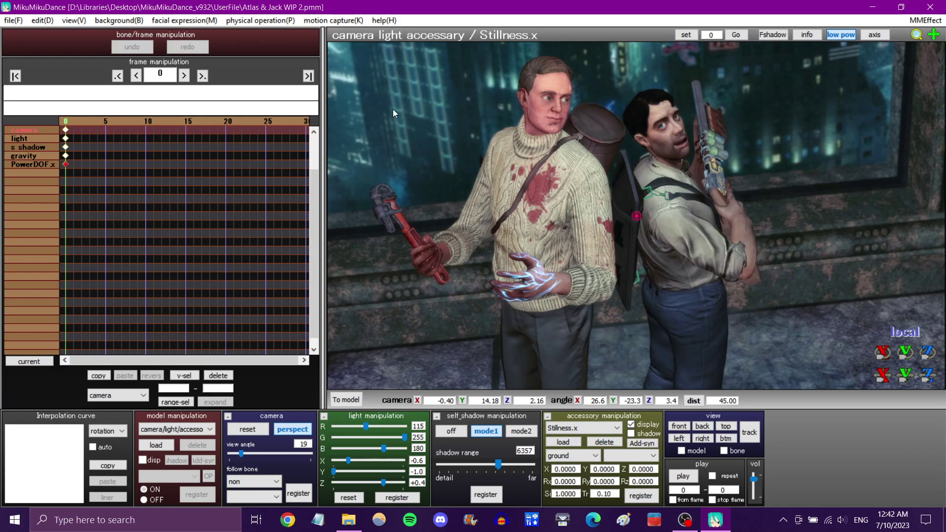
right_click_drag(741, 250, 746, 223)
scroll(672, 220, "down", 14)
scroll(672, 219, "down", 20)
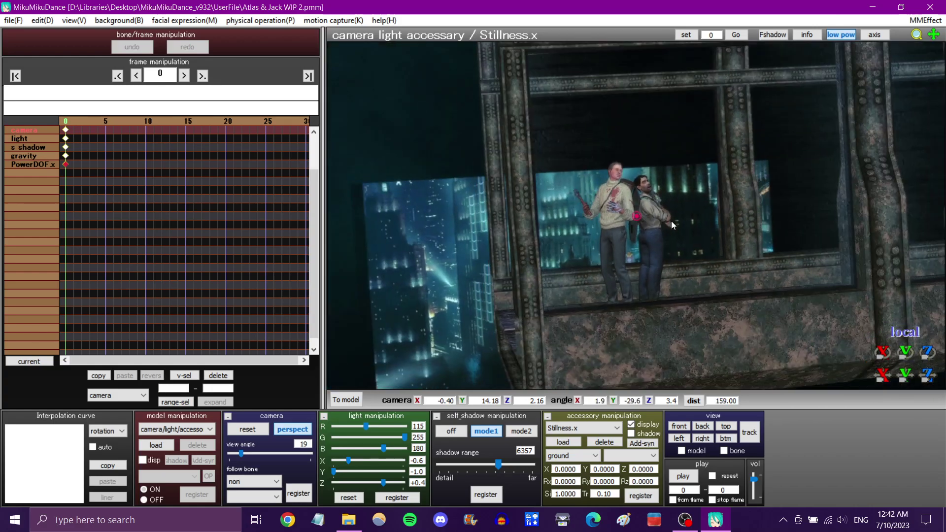
right_click_drag(640, 222, 675, 240)
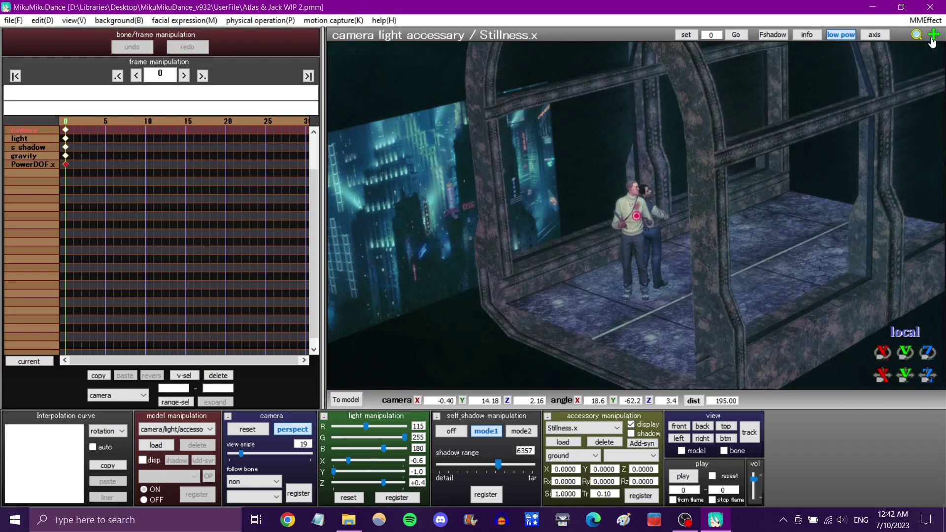
left_click_drag(931, 36, 945, 37)
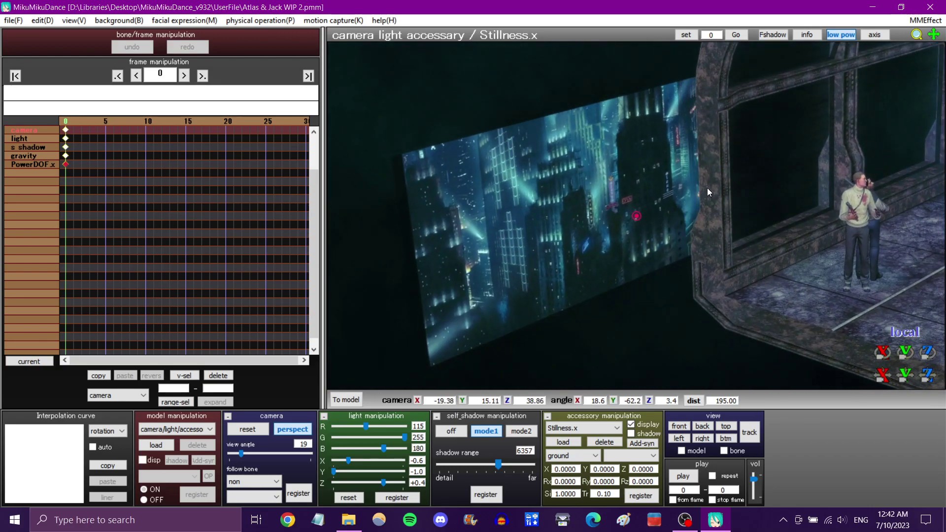
right_click_drag(707, 189, 755, 187)
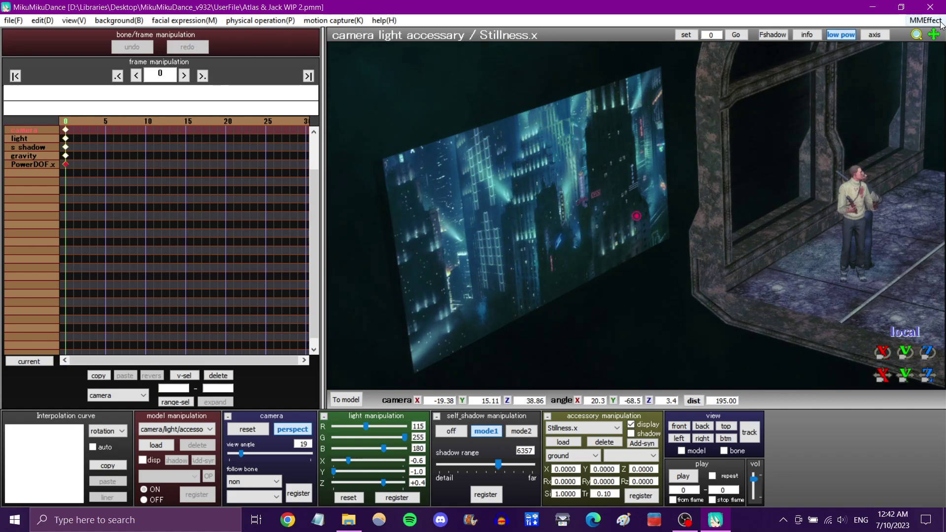
Close MikuMikuDance and launch PmxEditor.exe from the English PmxEditor x64 folder, closing the leftover folder windows
left_click(931, 7)
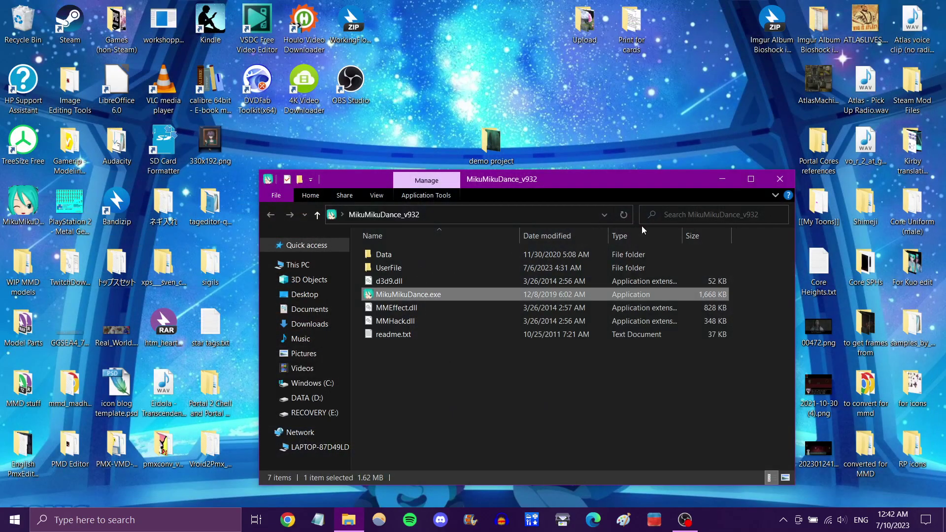
left_click(778, 184)
double_click(23, 454)
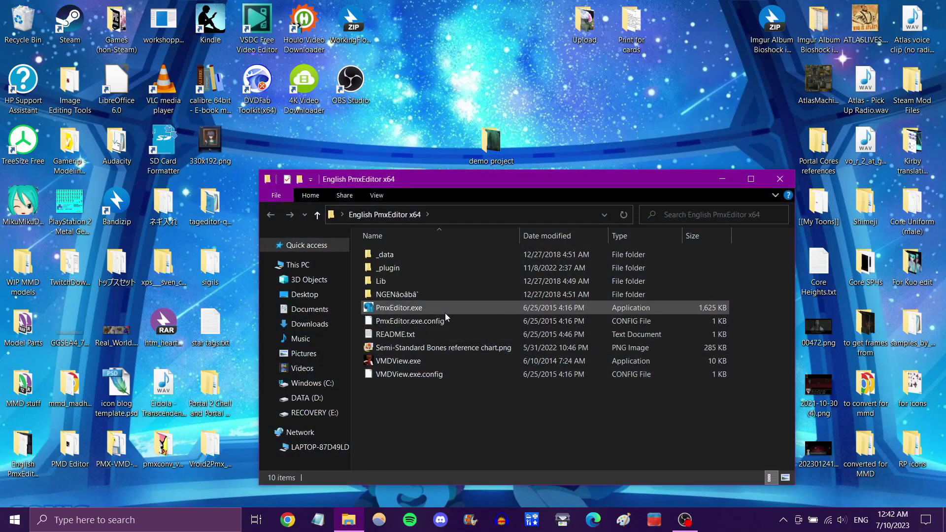
double_click(445, 313)
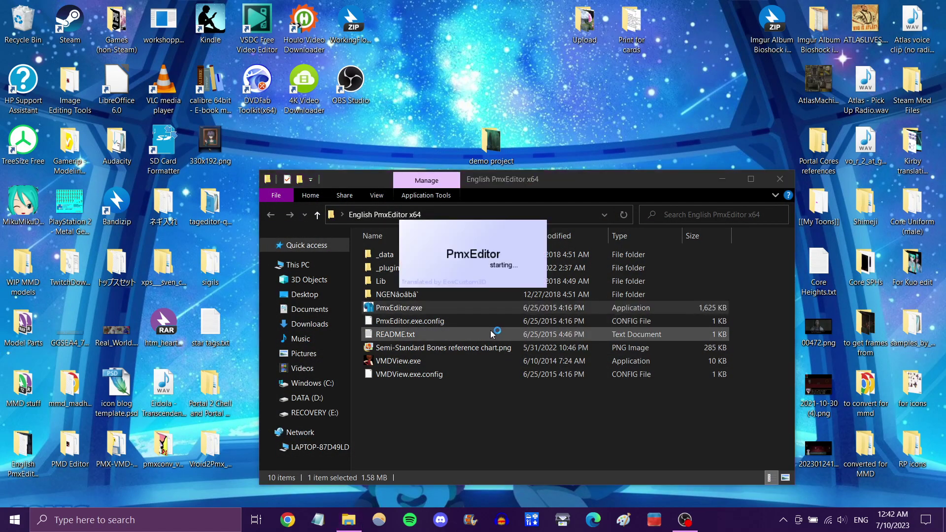
left_click(780, 179)
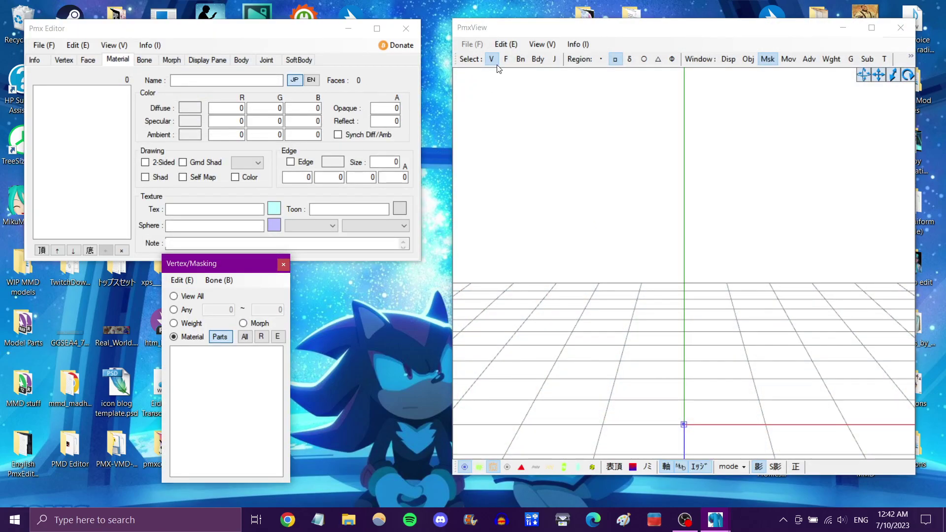
Set up a simple plane primitive with width 10, height 5, and 2 u and 2 v divisions
left_click_drag(508, 32, 499, 32)
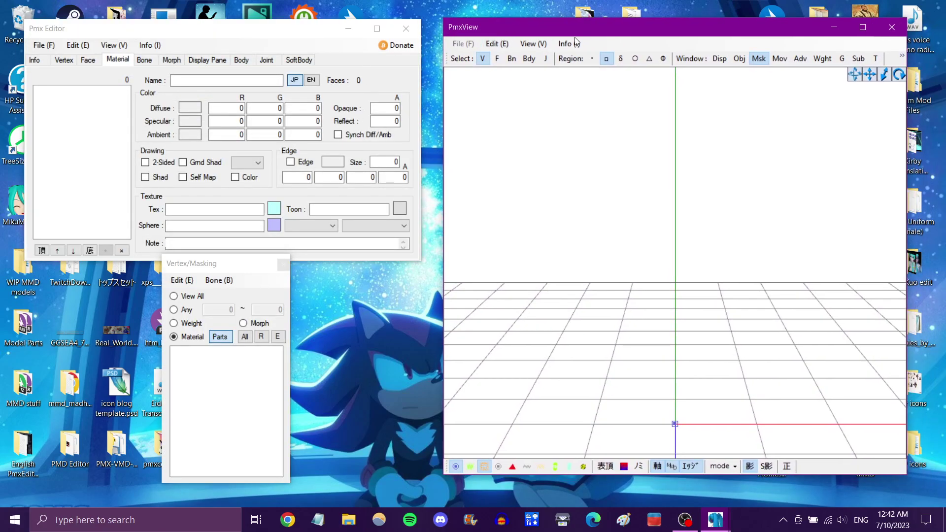
left_click(496, 43)
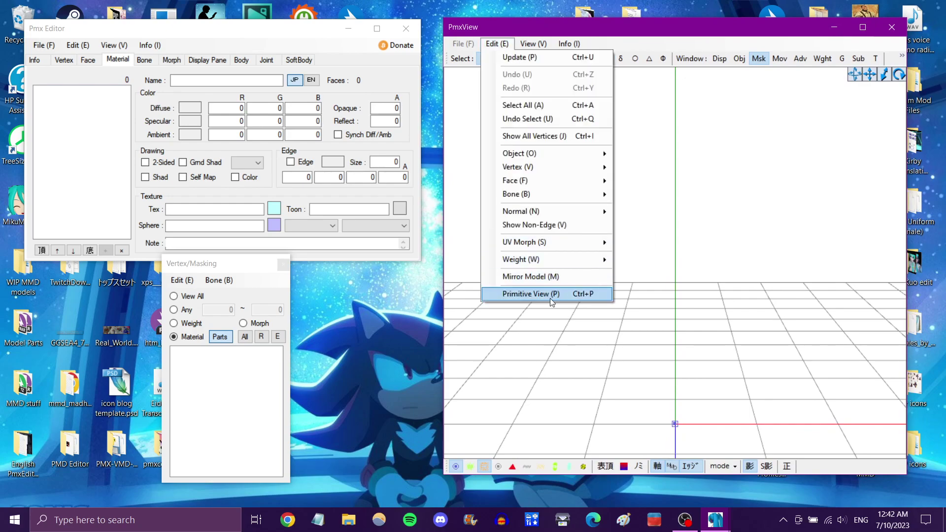
left_click(583, 296)
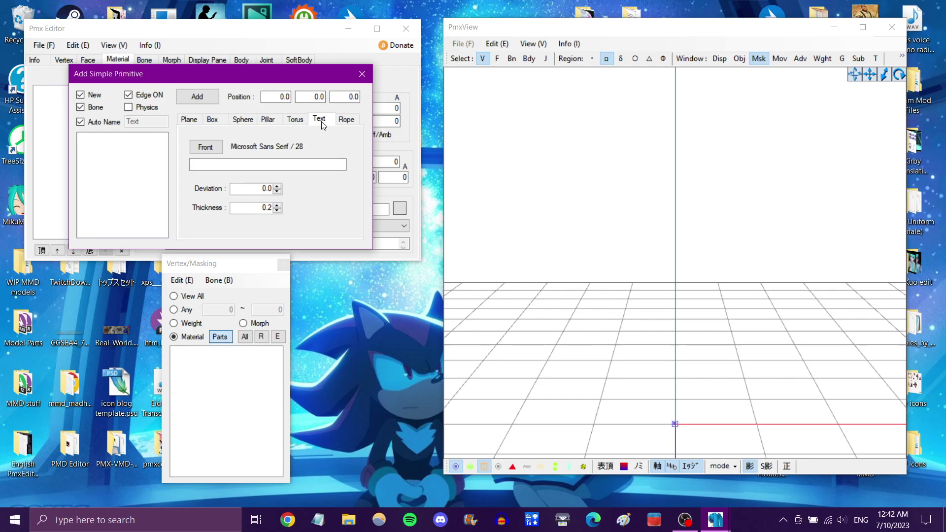
left_click(189, 121)
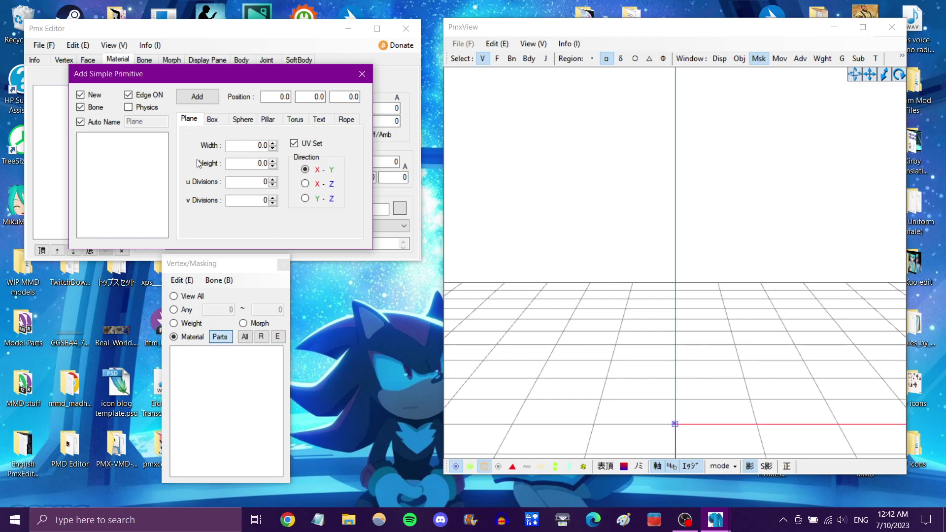
left_click(250, 150)
double_click(273, 161)
double_click(273, 143)
double_click(264, 200)
left_click(273, 198)
Turn off the plane's automatic naming and edge, name it Background, and add it to the model
left_click(81, 122)
double_click(129, 123)
type("Background")
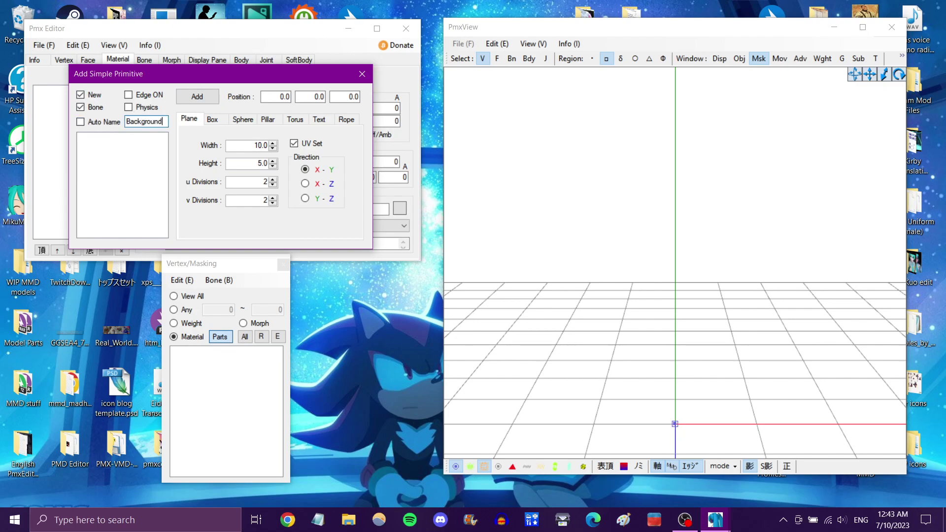
left_click(190, 97)
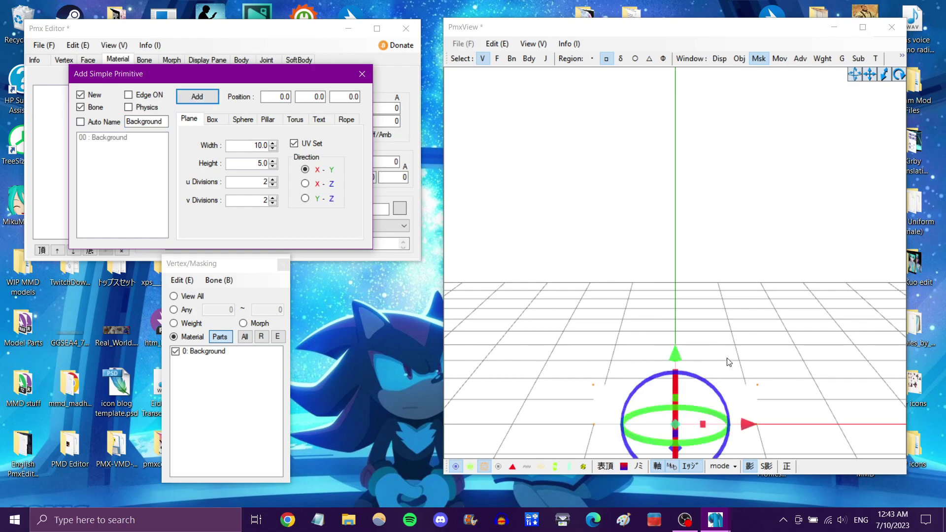
Deselect the new plane, show its vertices, and switch the model display mode to Wire+
scroll(761, 352, "down", 1)
scroll(761, 352, "down", 2)
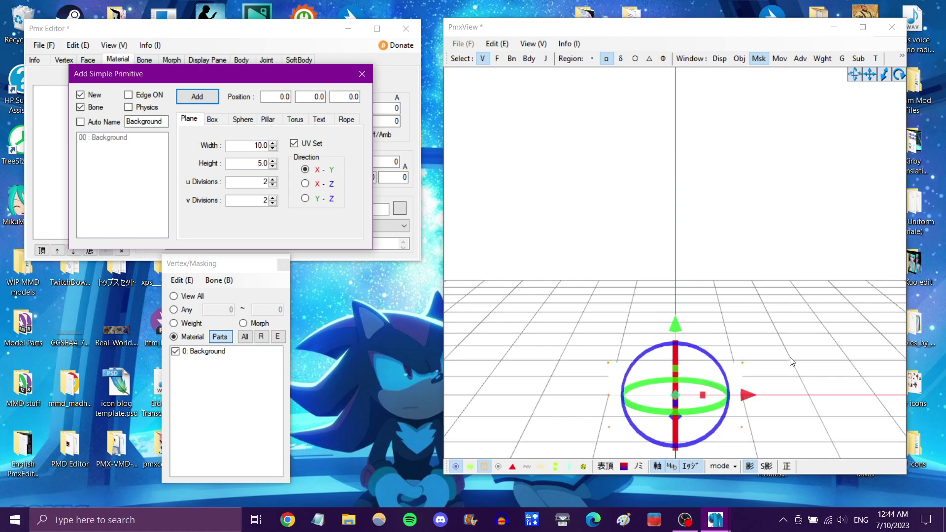
right_click_drag(790, 357, 790, 349)
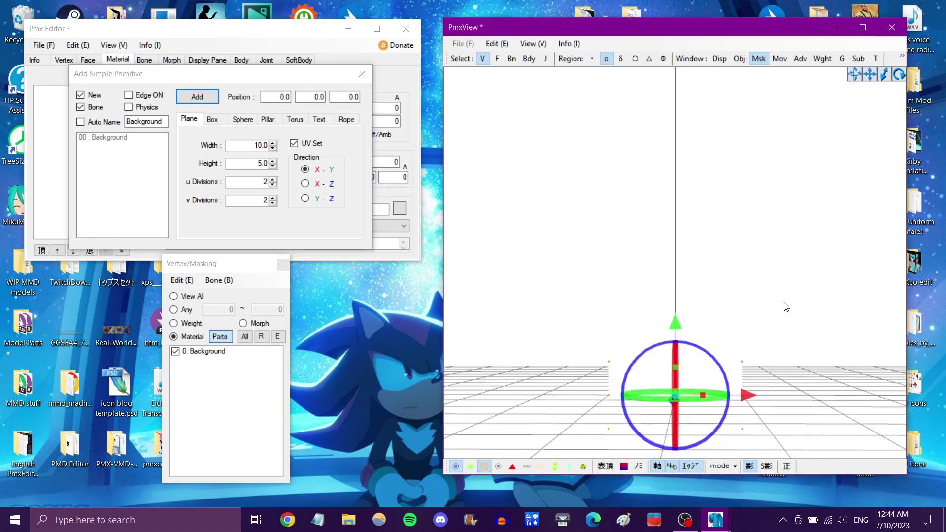
left_click(756, 269)
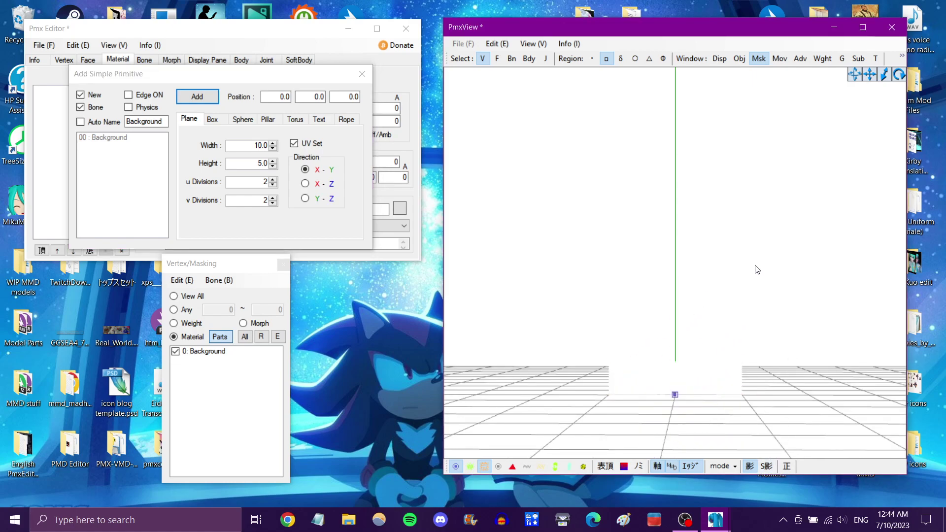
left_click(472, 466)
left_click(734, 467)
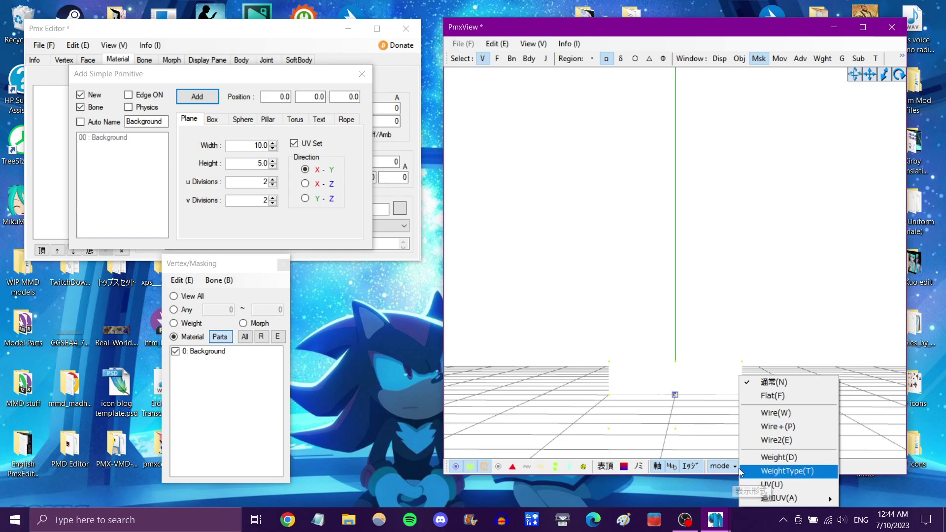
left_click(723, 466)
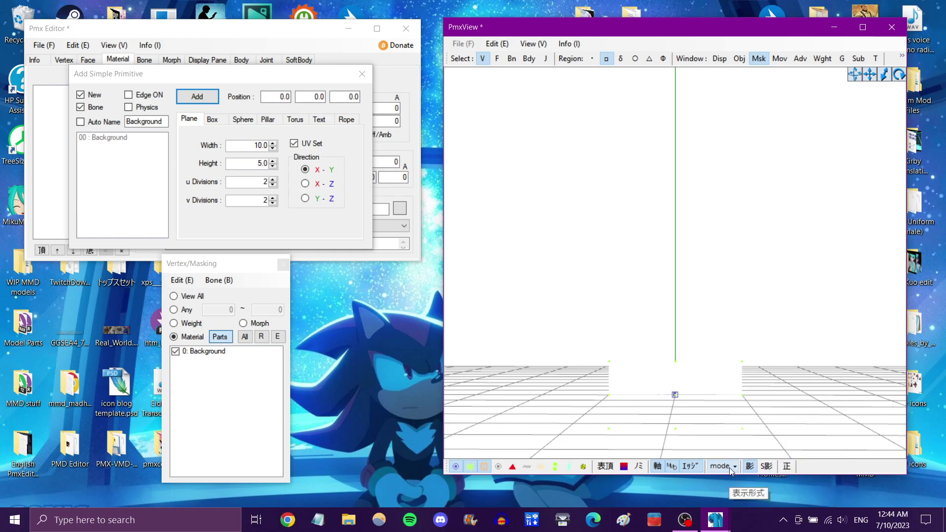
left_click(733, 468)
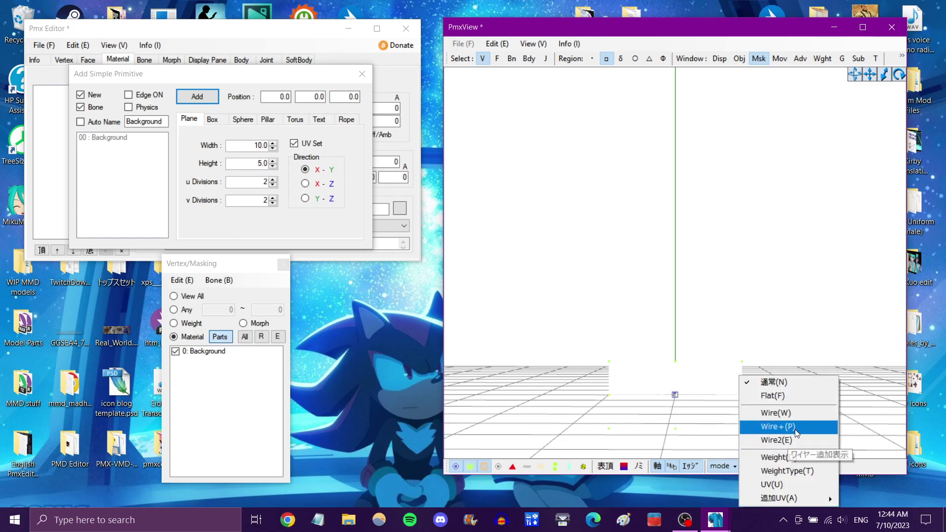
left_click(799, 427)
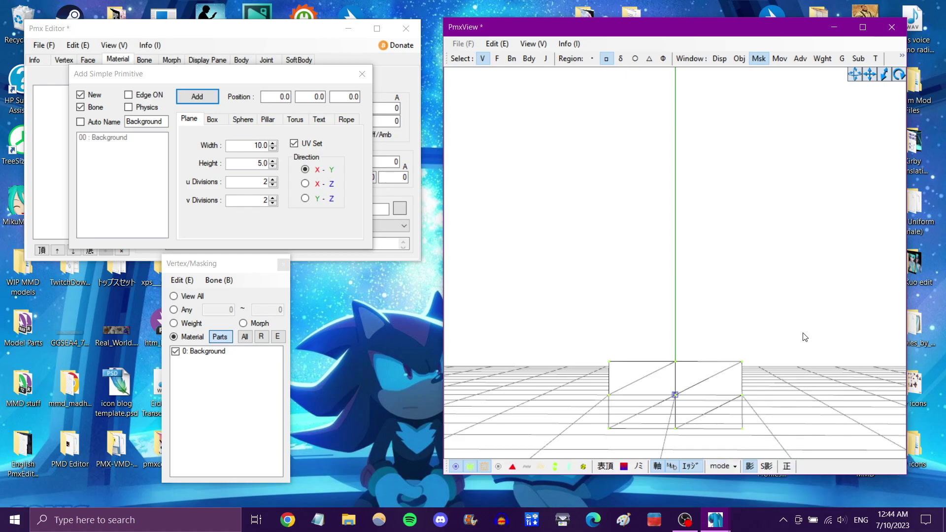
right_click_drag(799, 311, 822, 311)
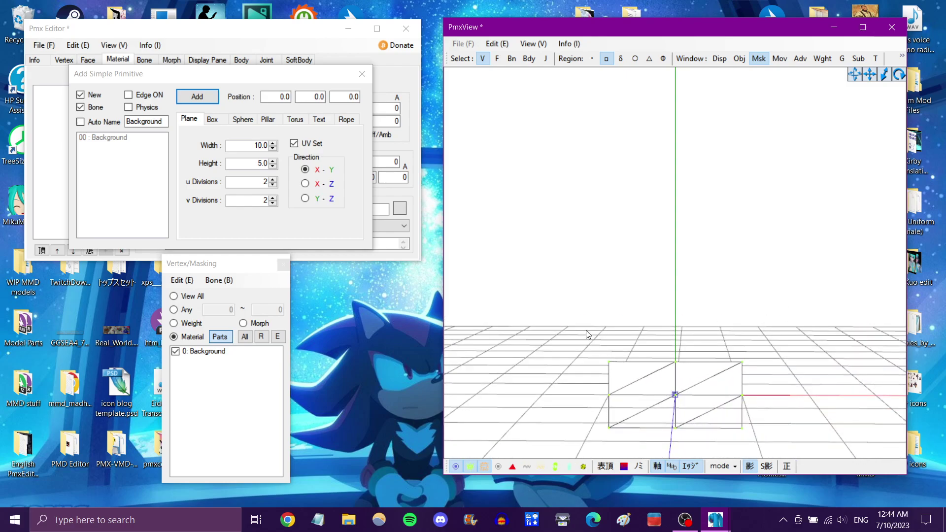
Close the primitive dialog, open Object Manipulation, and select all vertices of the Background plane
left_click(361, 74)
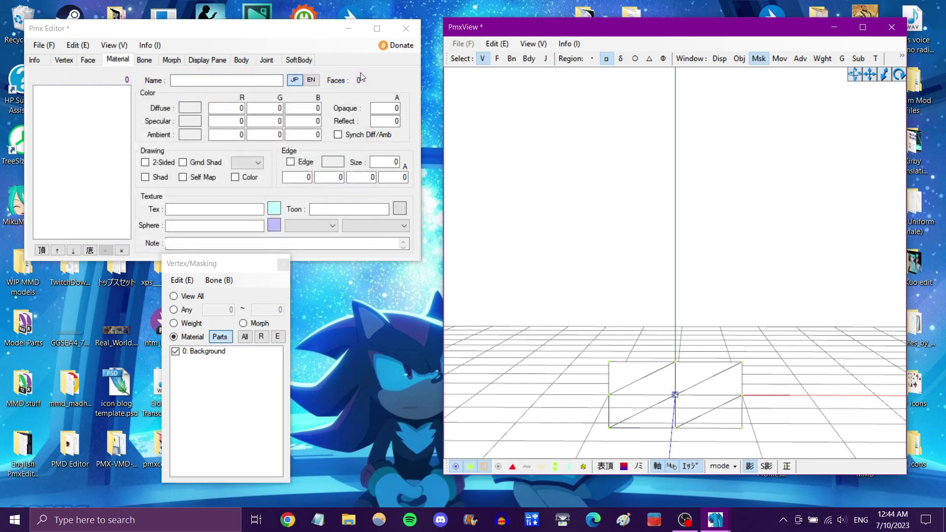
left_click(784, 64)
left_click_drag(166, 93, 383, 238)
left_click(583, 362)
left_click_drag(575, 336, 781, 447)
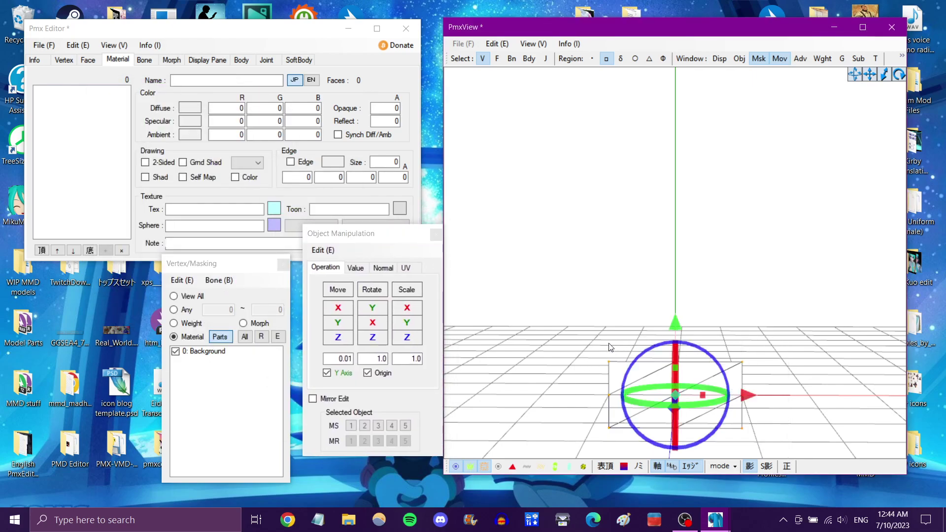
left_click(656, 336)
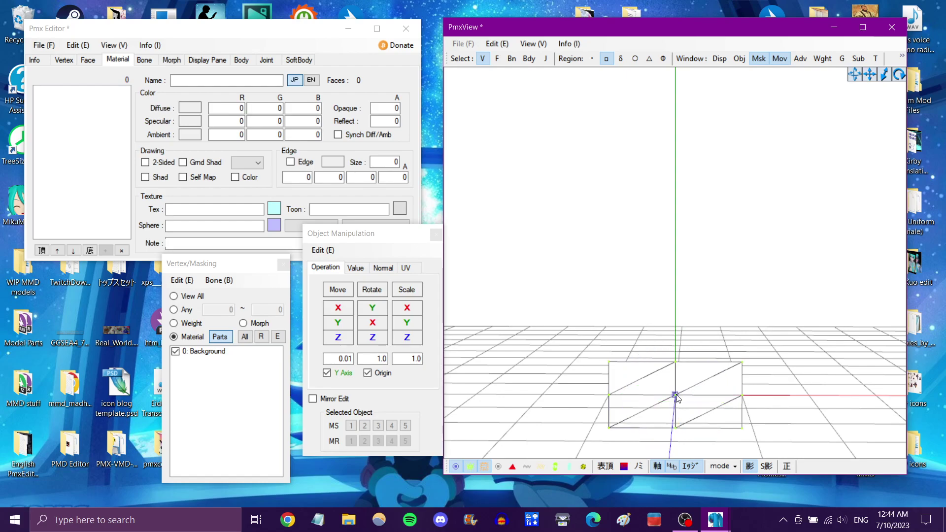
right_click_drag(676, 395, 704, 377)
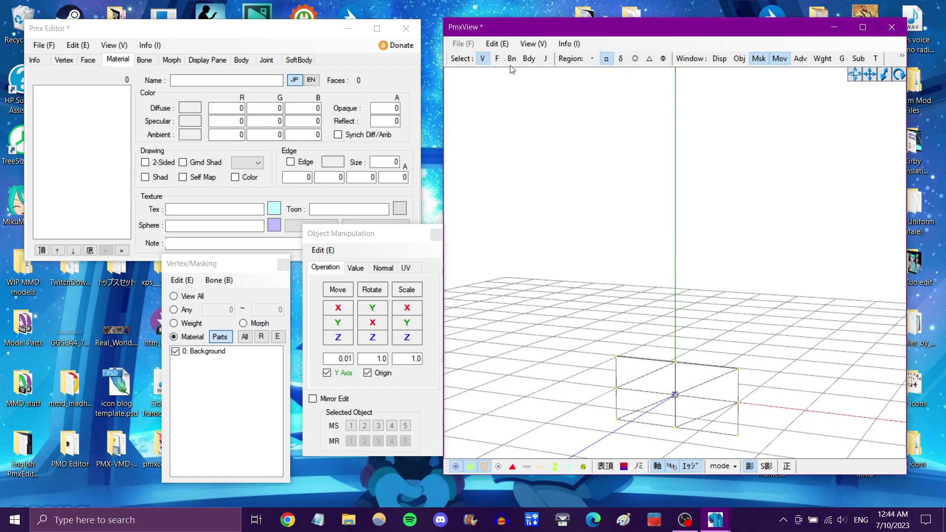
left_click_drag(599, 332, 791, 474)
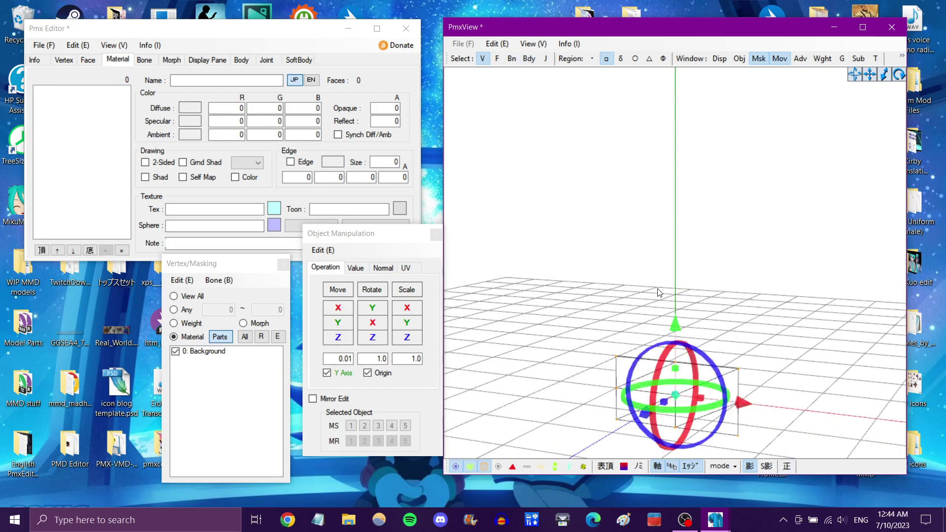
Try resizing the selected plane uniformly with the Scale operation
left_click(409, 293)
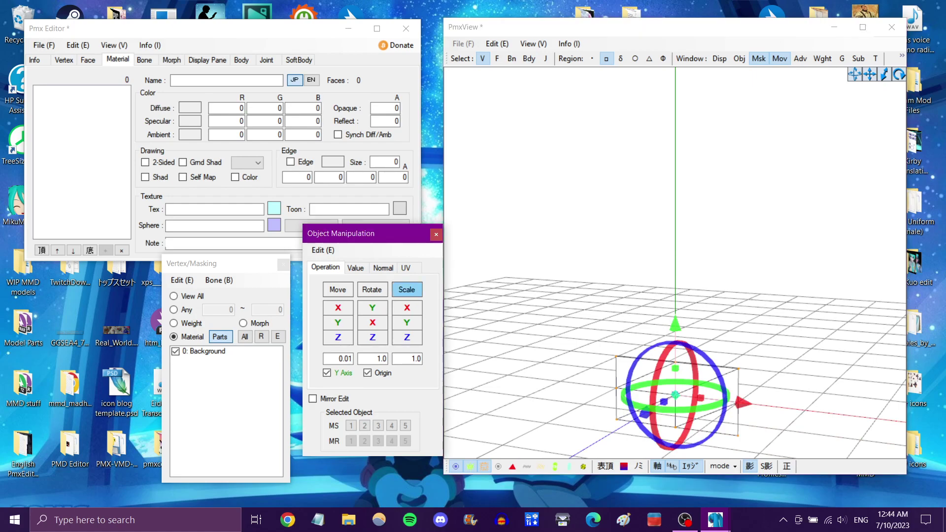
mouse_move(407, 289)
left_mouse_down()
mouse_move(456, 290)
mouse_move(414, 289)
left_mouse_up()
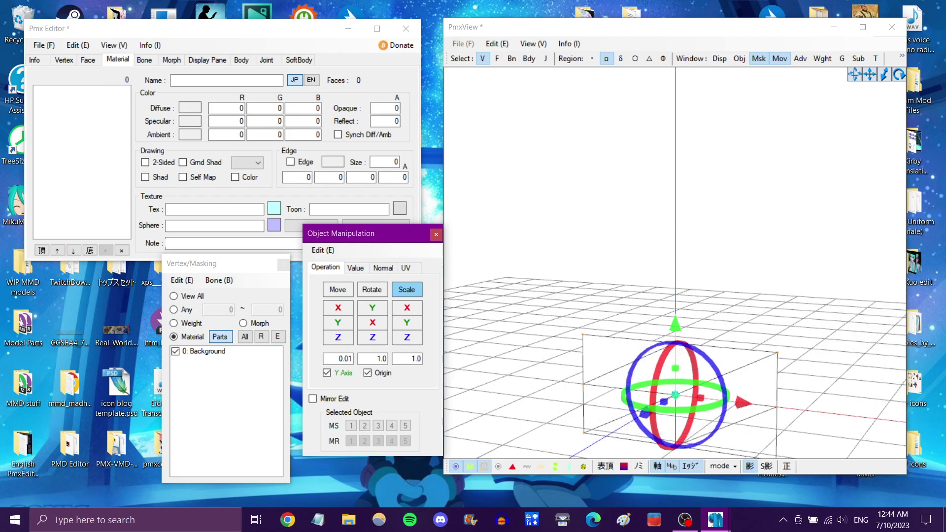
left_click_drag(414, 290, 503, 290)
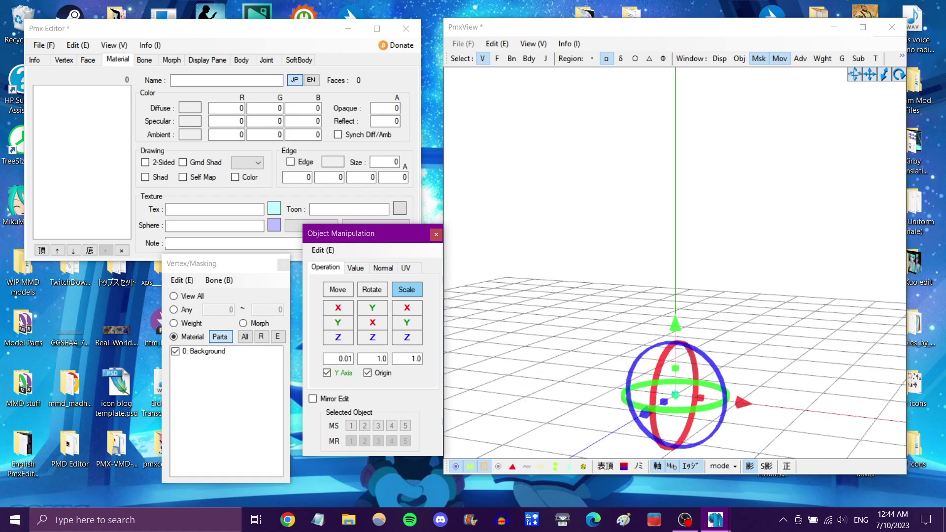
Reselect all vertices of the plane, scale it up uniformly to a large backdrop, and deselect it
left_click(572, 277)
right_click_drag(633, 353, 615, 313)
left_click_drag(605, 300, 764, 424)
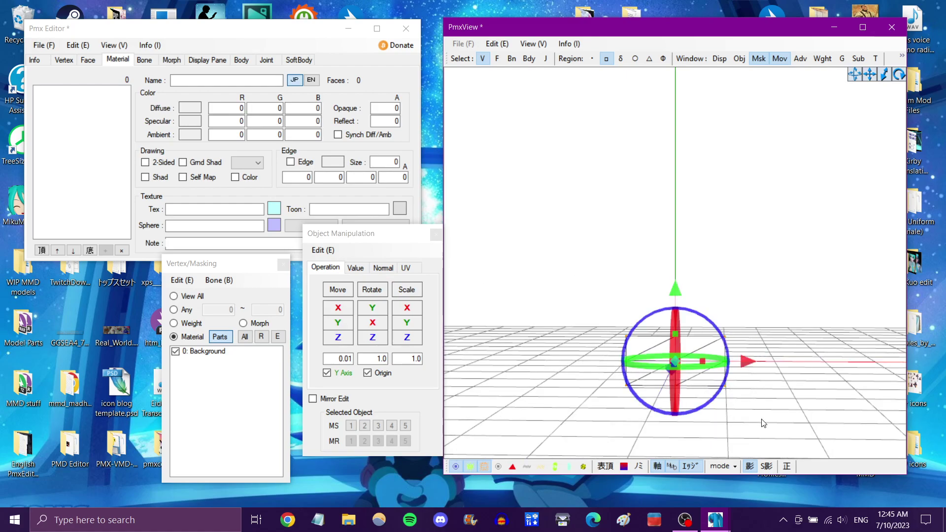
left_click(407, 291)
left_click(406, 289)
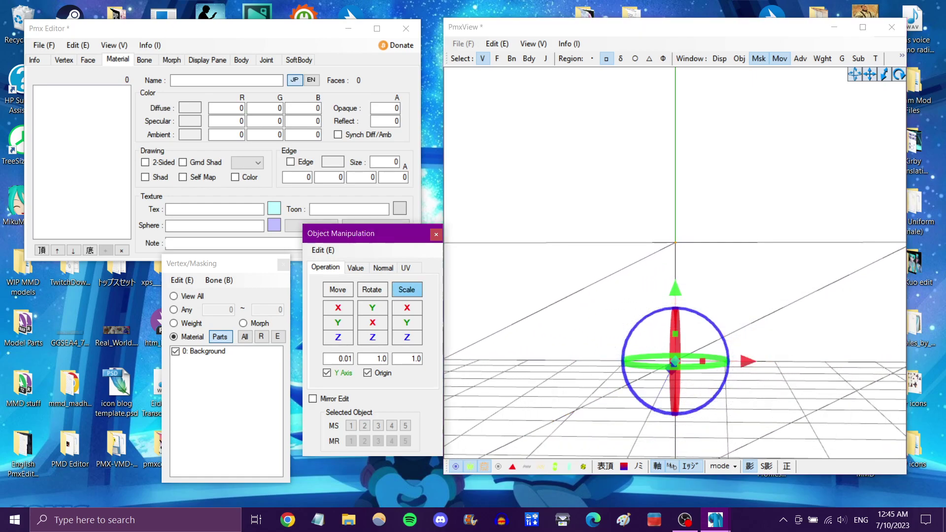
left_click(623, 233)
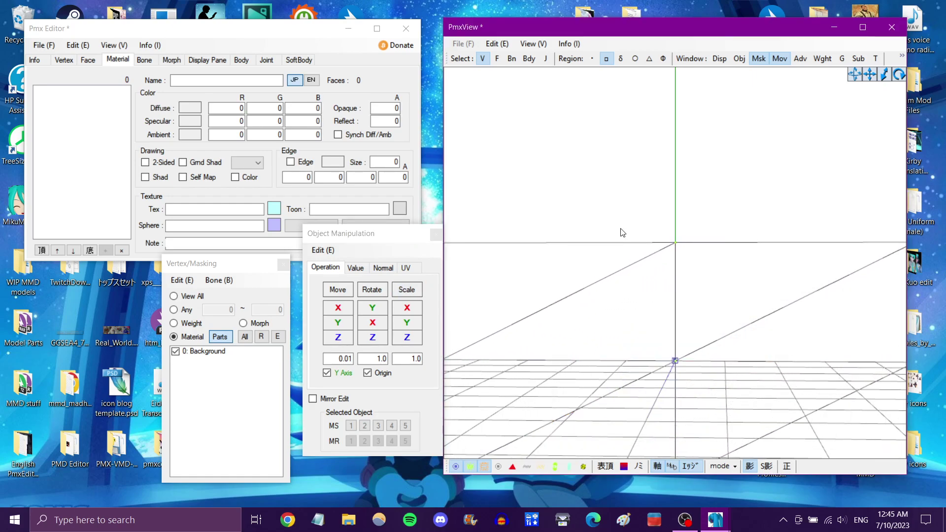
scroll(621, 231, "down", 2)
mouse_move(646, 212)
right_mouse_down()
mouse_move(628, 217)
mouse_move(644, 217)
right_mouse_up()
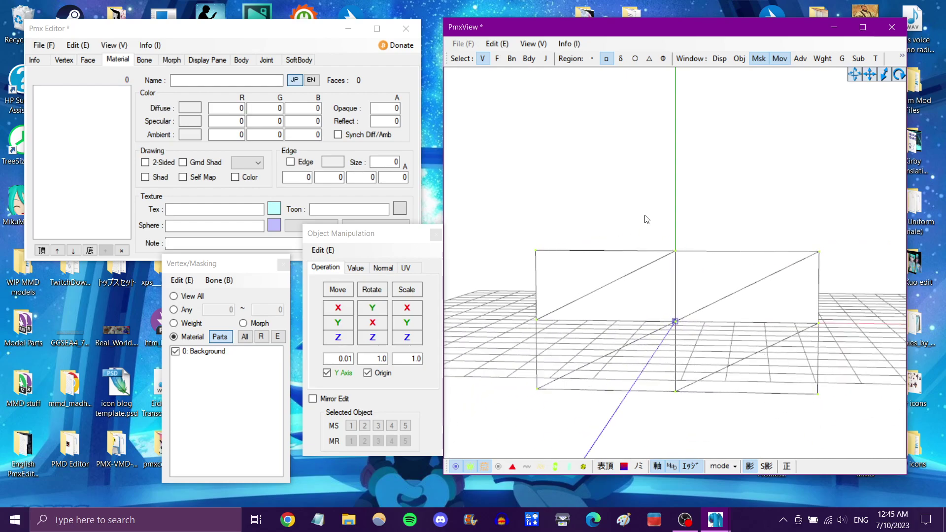
Include bones in the selection, select the whole plane with its bones, raise it along Y to stand on the grid, and deselect it
left_click(512, 59)
left_click_drag(516, 228, 855, 450)
left_click_drag(676, 252, 678, 166)
left_click(634, 150)
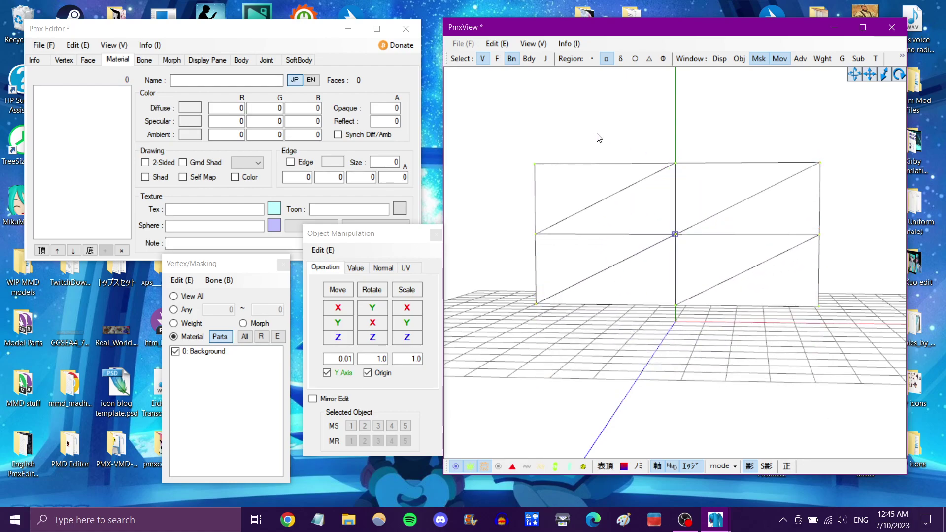
mouse_move(598, 137)
right_mouse_down()
mouse_move(702, 139)
mouse_move(600, 142)
right_mouse_up()
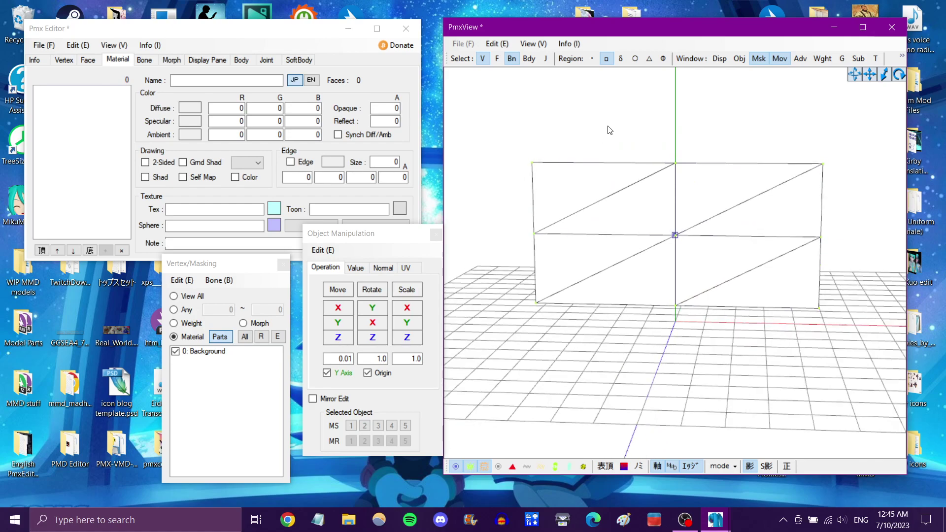
Save the model as demo.pmx in the demo project folder on the Desktop
left_click(91, 28)
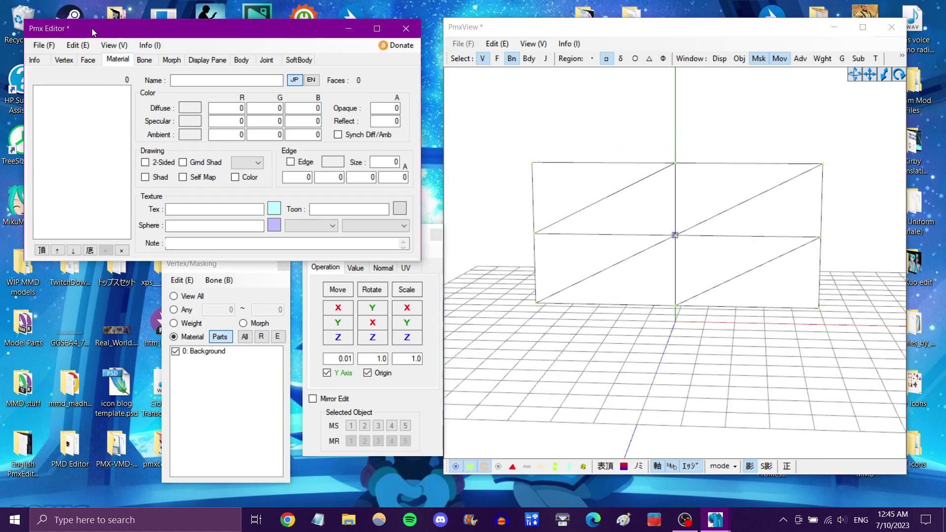
left_click(46, 46)
left_click(73, 103)
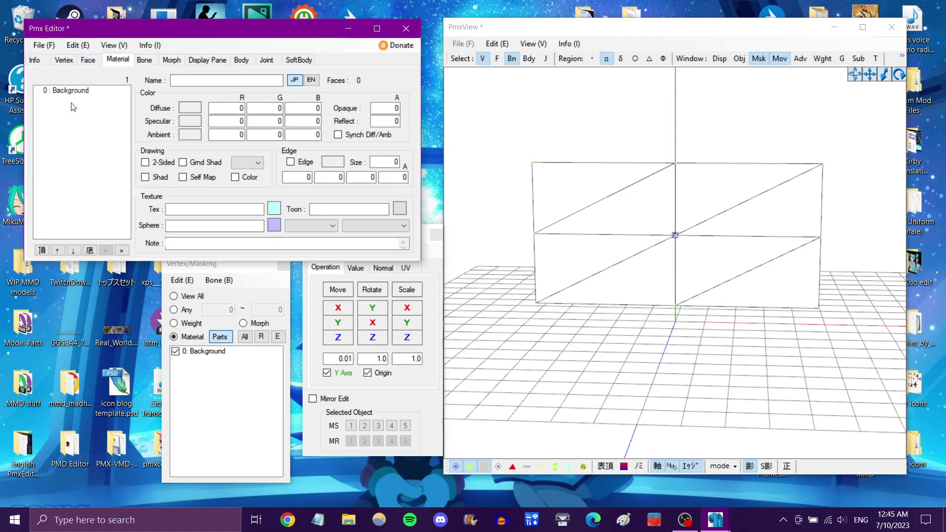
left_click(74, 168)
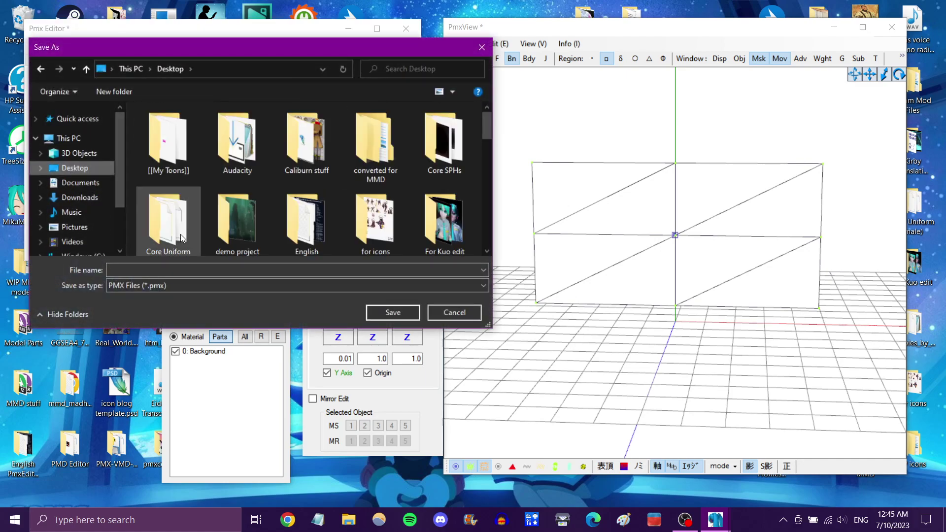
double_click(236, 232)
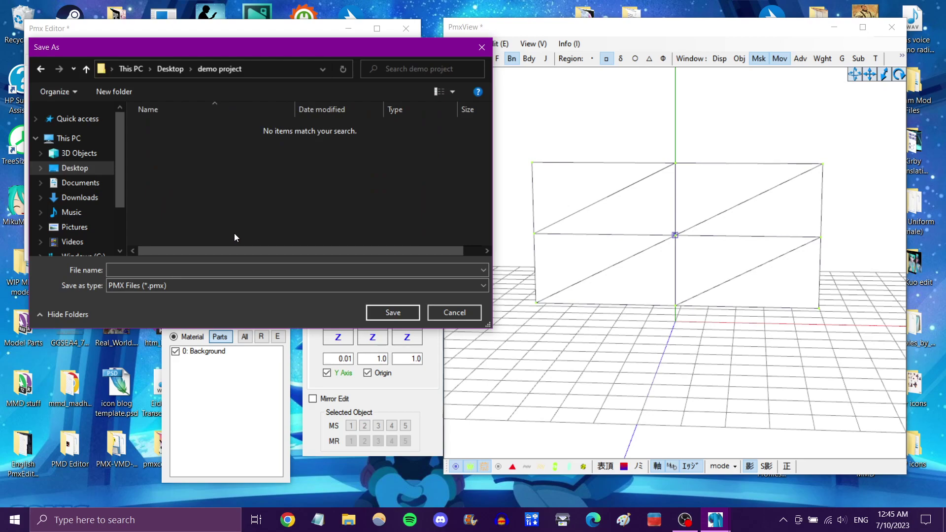
left_click(235, 270)
type("demo")
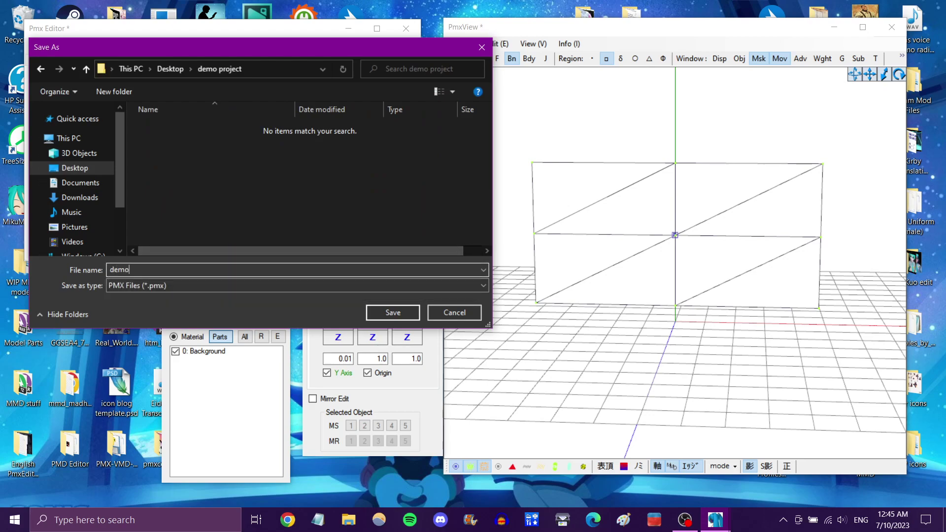
key("Return")
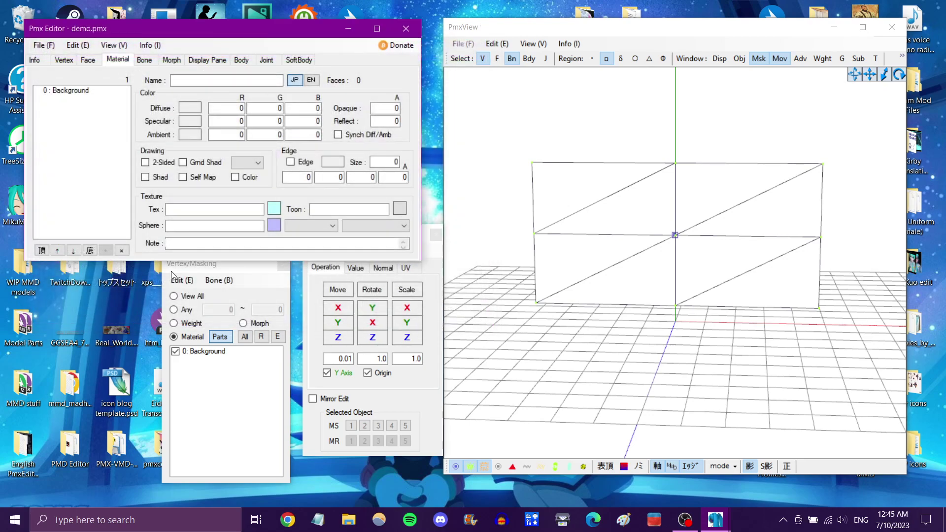
Assign deep.jpg as the texture of the Background material and refresh the model view to show it
left_click(98, 92)
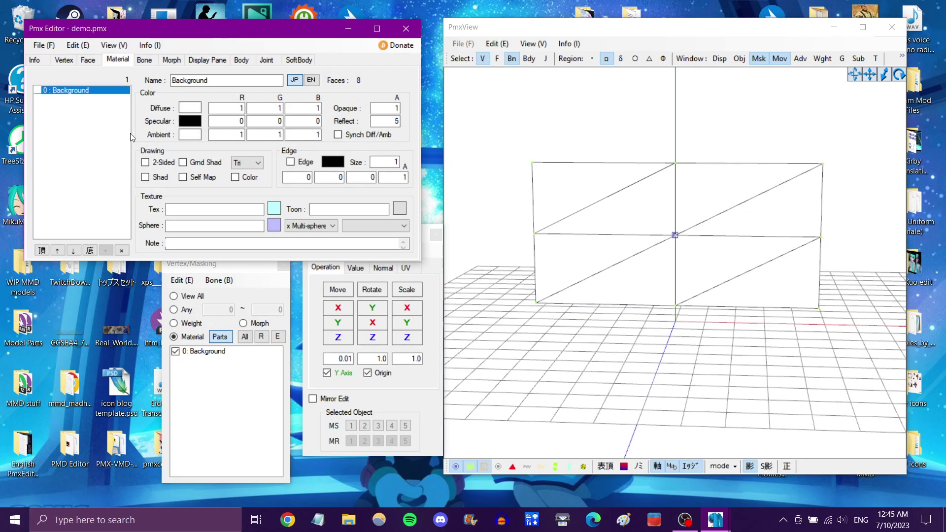
left_click(194, 209)
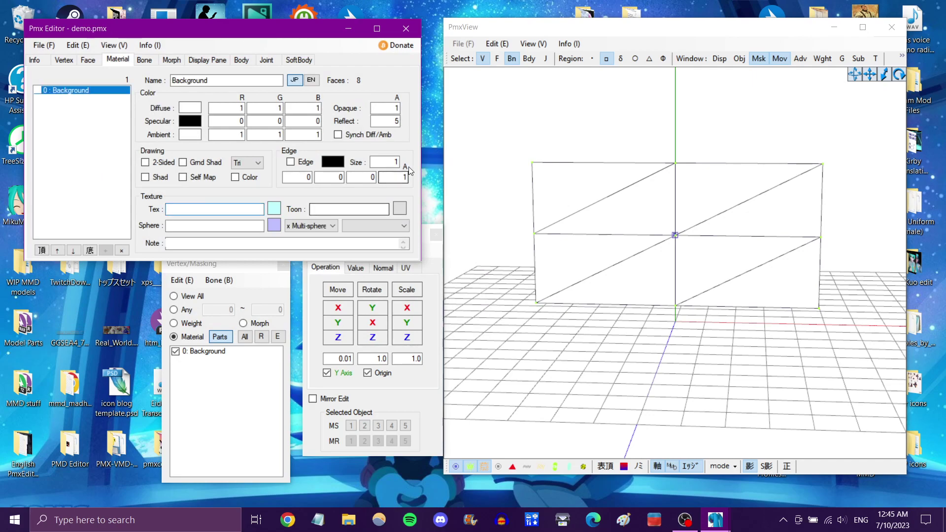
type("d")
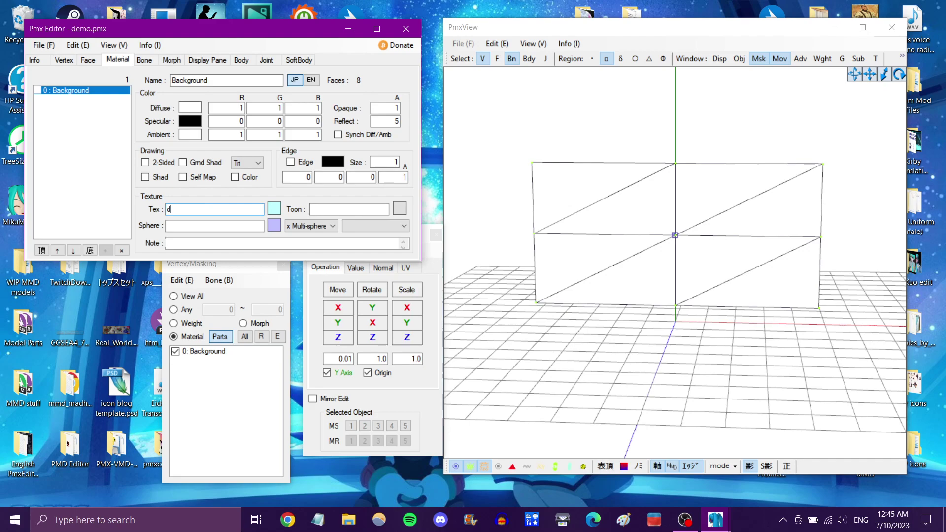
type("eep.jpg")
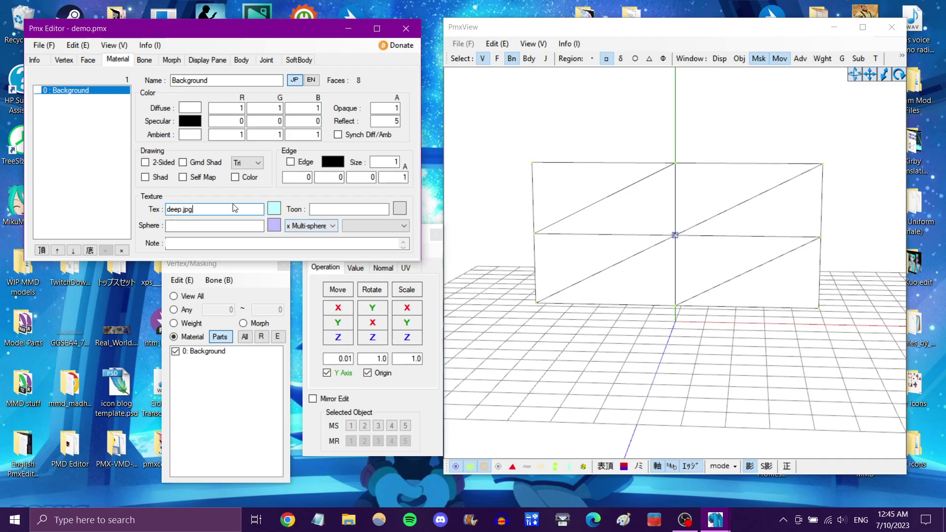
left_click(506, 198)
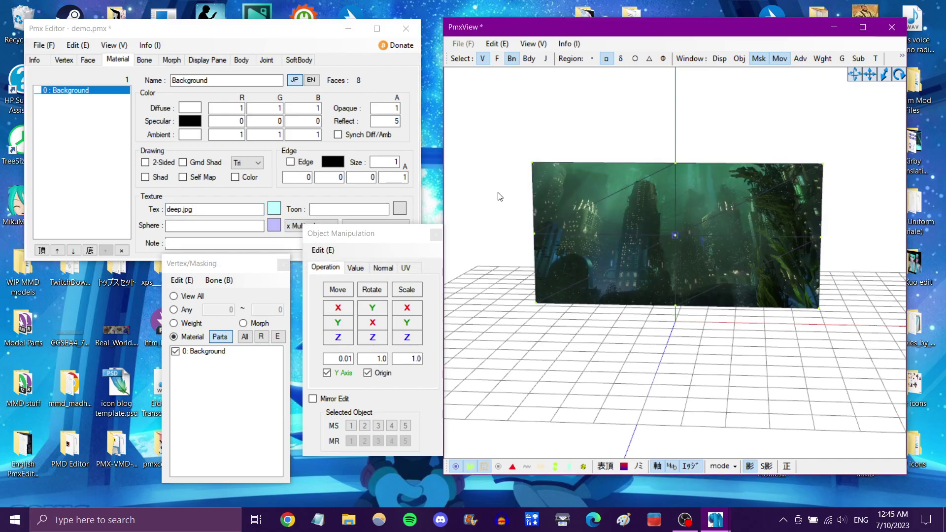
right_click_drag(502, 221, 506, 221)
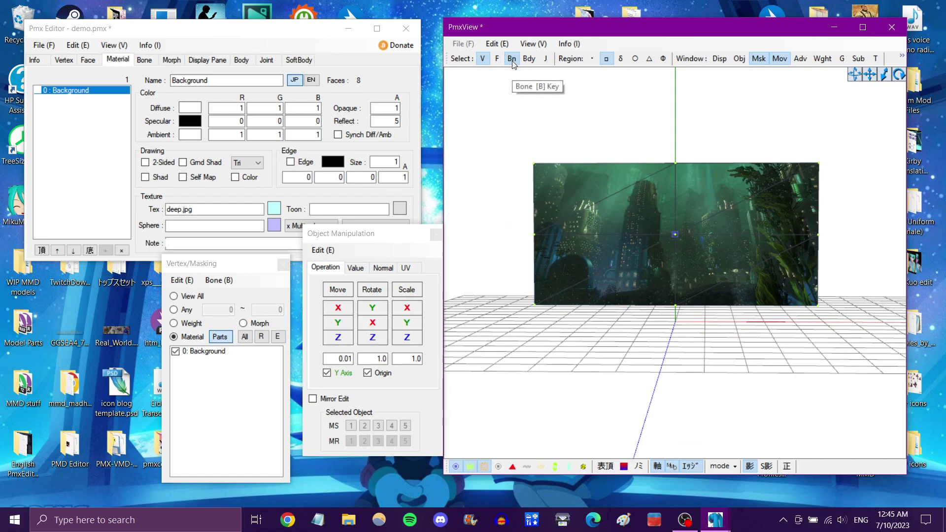
Hide the bones and vertices in the model view and switch the display mode to 通常 (normal)
left_click(457, 467)
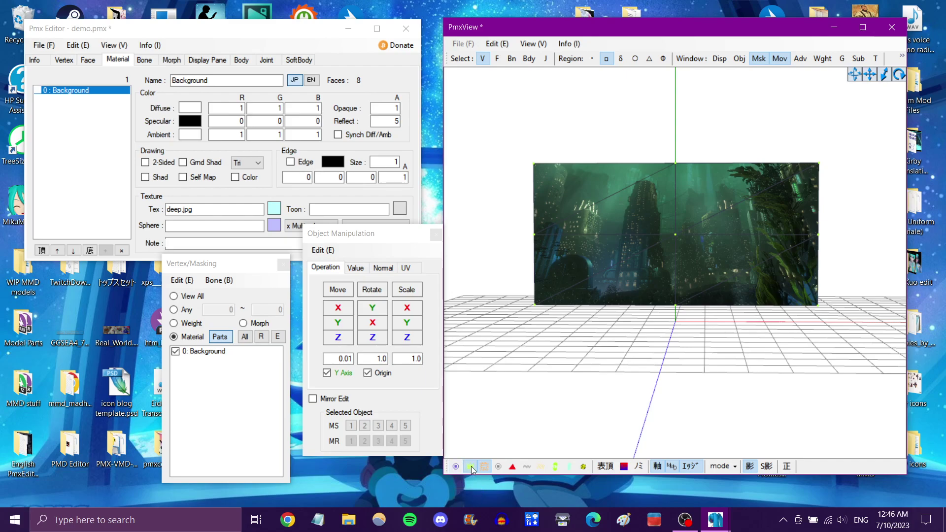
left_click(471, 466)
left_click(736, 462)
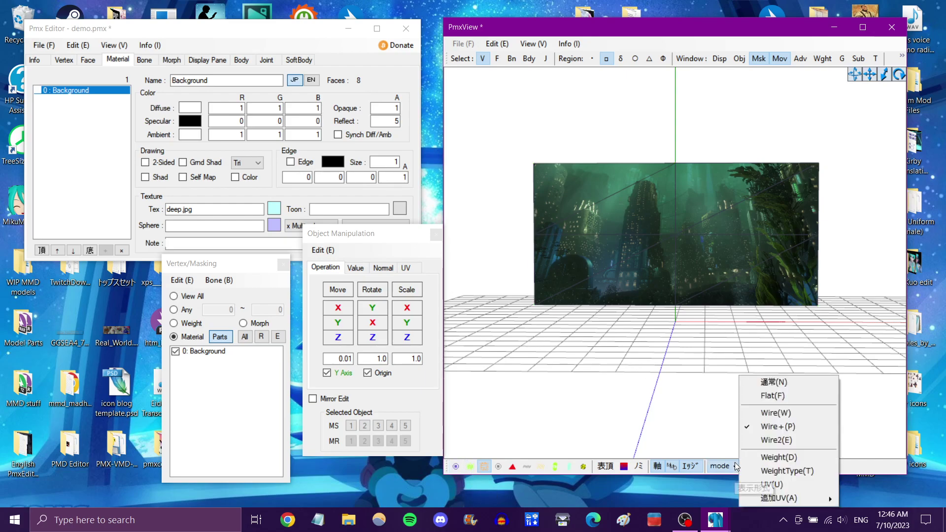
left_click(782, 383)
mouse_move(693, 295)
right_mouse_down()
mouse_move(771, 308)
mouse_move(744, 298)
mouse_move(646, 301)
mouse_move(695, 301)
right_mouse_up()
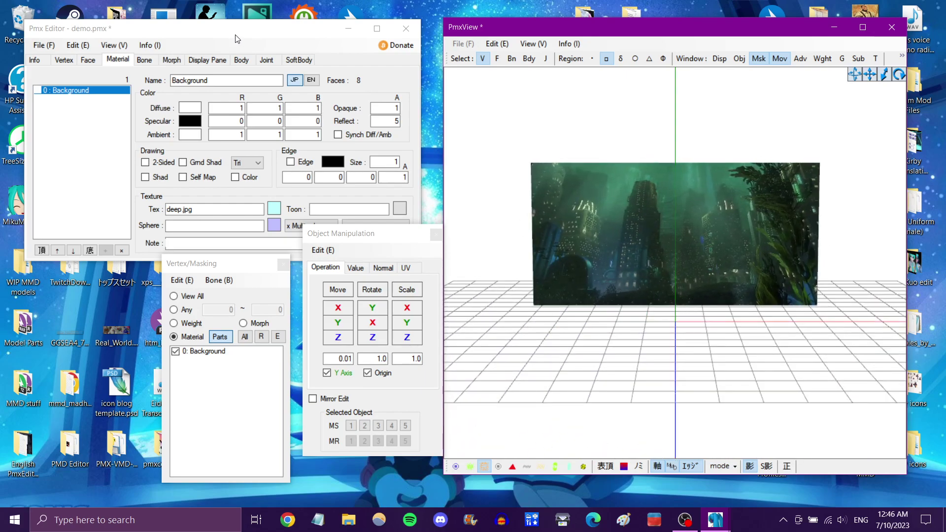
left_click(220, 37)
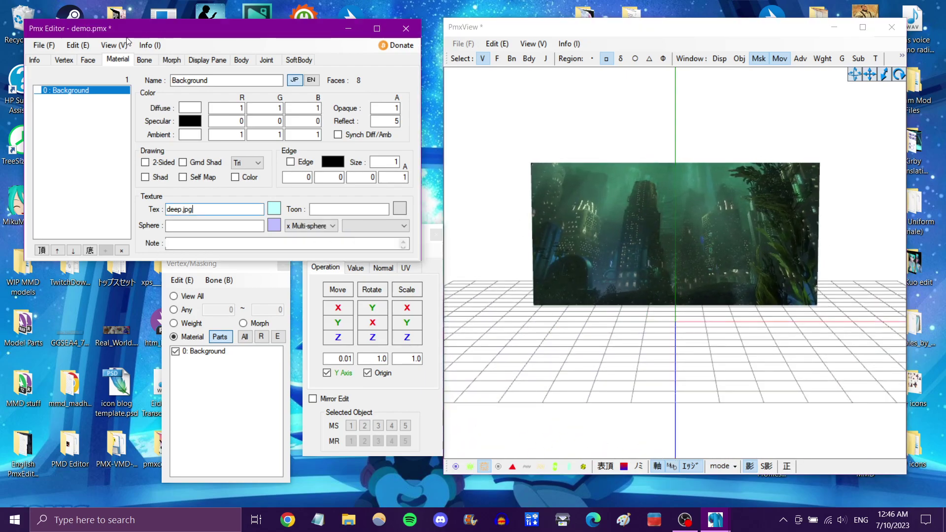
left_click(44, 44)
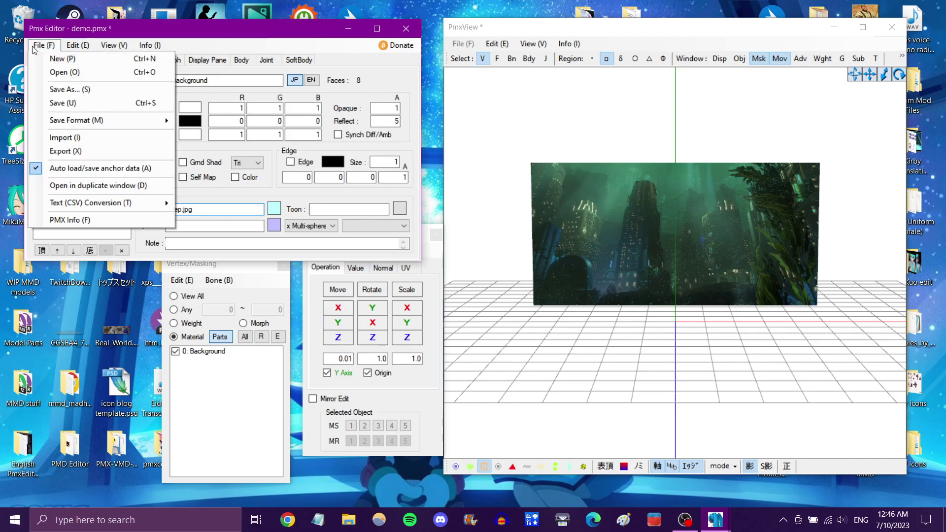
left_click(202, 34)
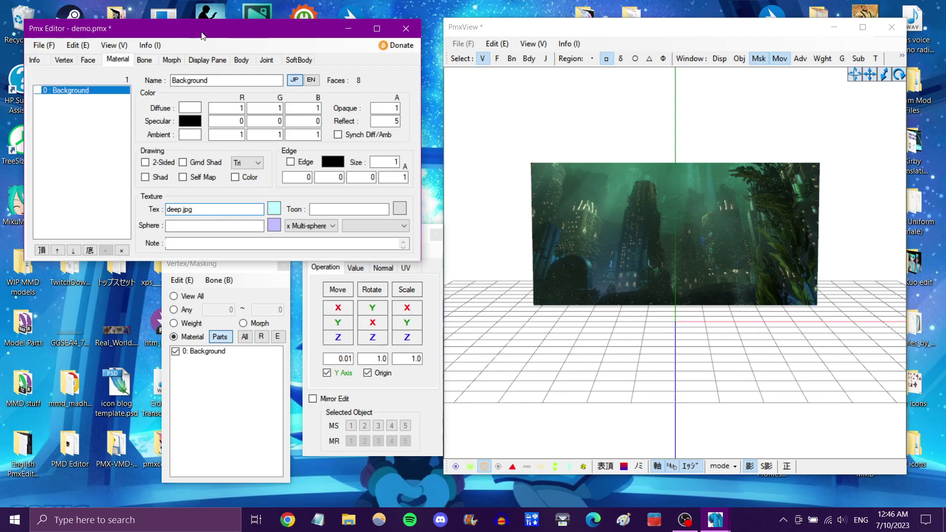
Open Transform View and test whether moving the センター bone along X affects the plane
left_click(873, 61)
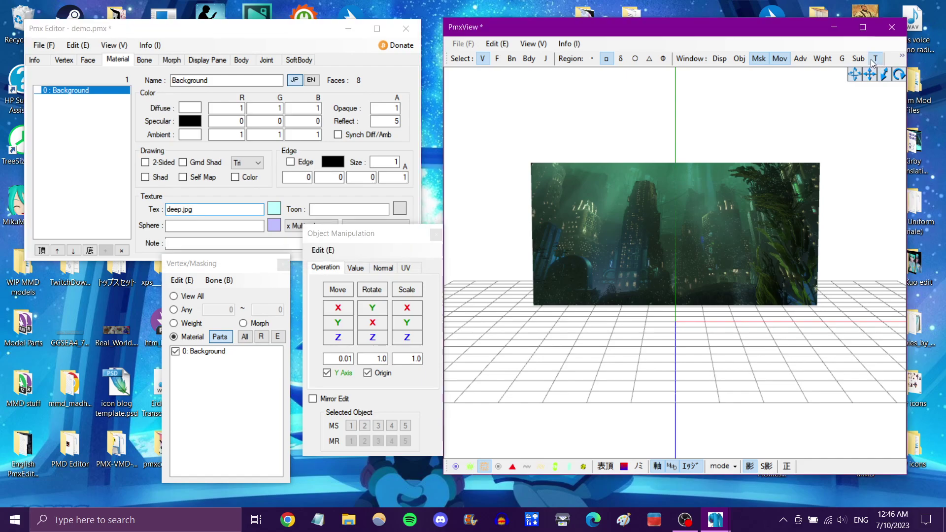
left_click(873, 58)
left_click_drag(380, 84, 466, 41)
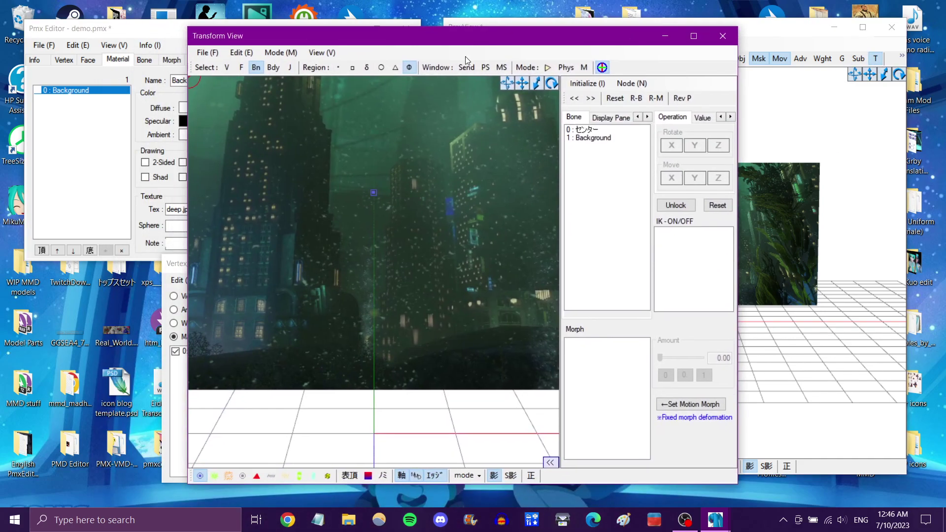
scroll(418, 201, "down", 5)
scroll(419, 206, "down", 3)
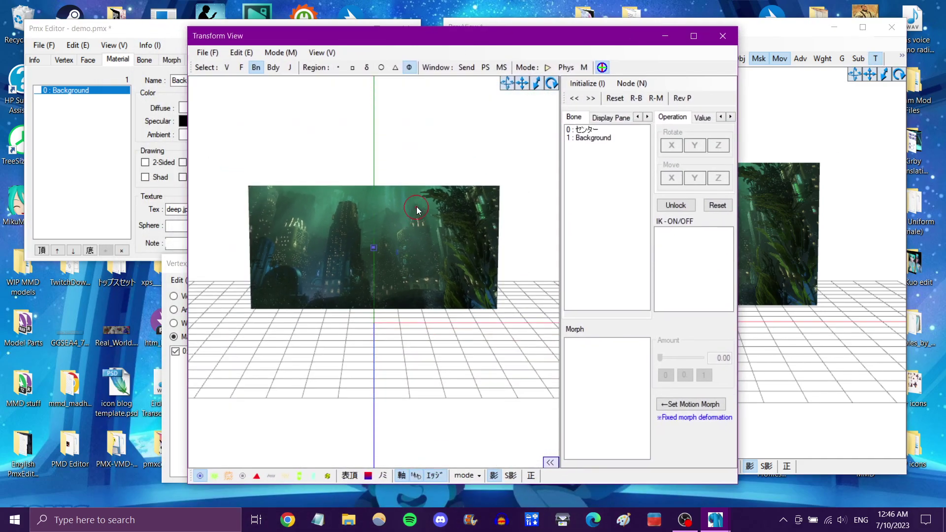
left_click(374, 249)
left_click_drag(430, 252, 373, 248)
left_click(413, 221)
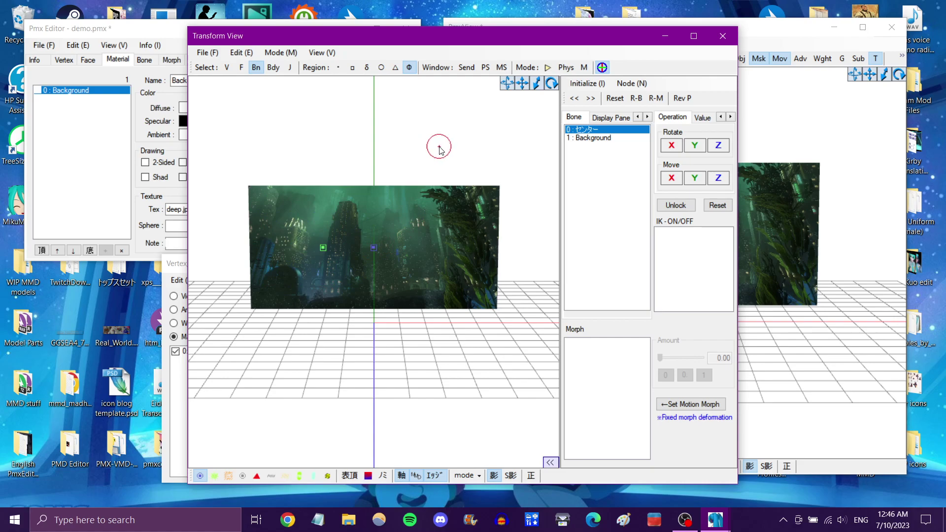
left_click(591, 130)
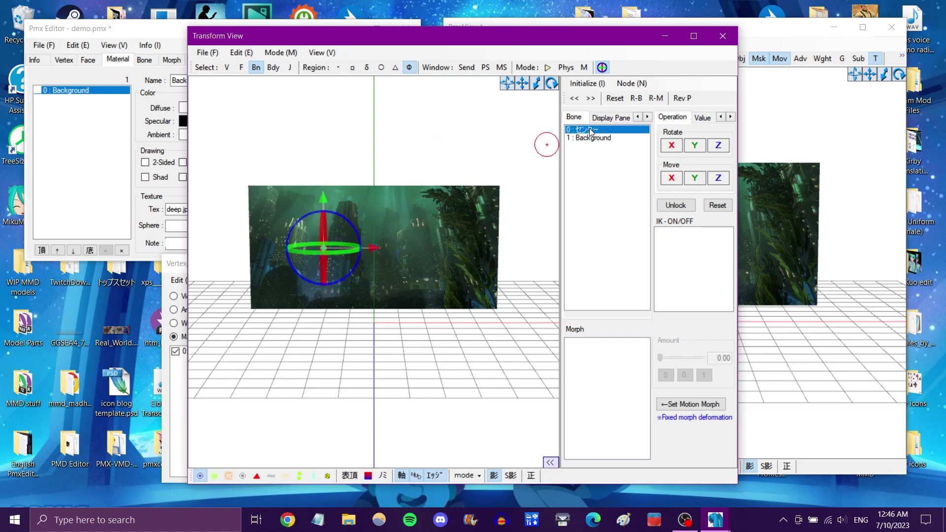
Test the Background bone by moving it along X, and close Transform View
left_click(599, 139)
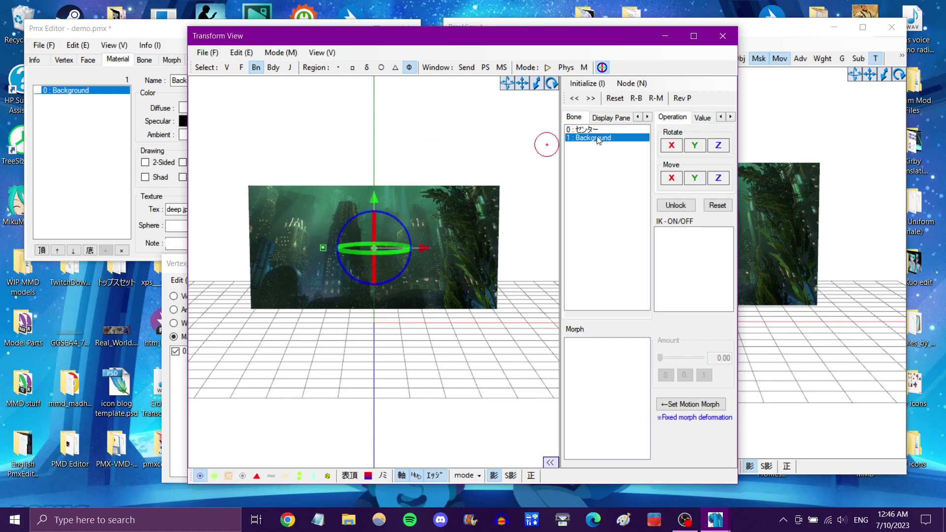
left_click_drag(426, 249, 448, 249)
left_click(599, 130)
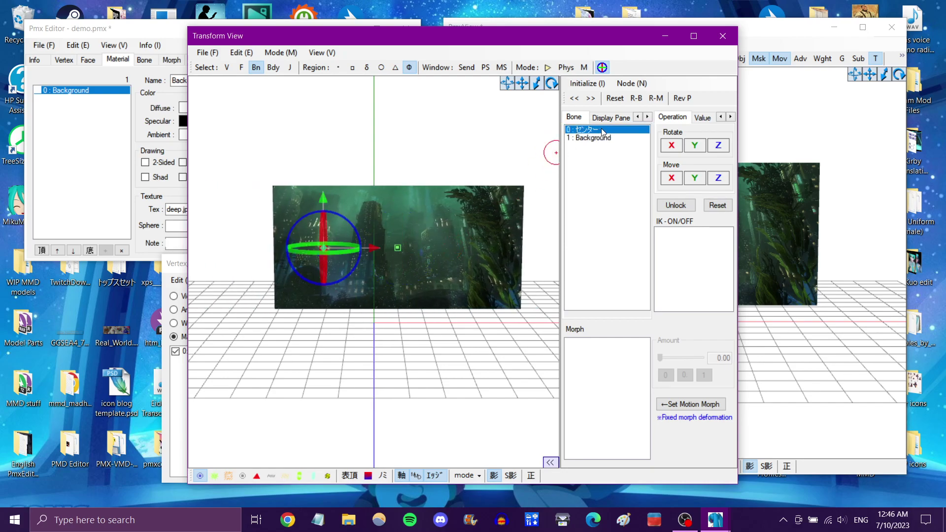
left_click(723, 36)
Delete the センター bone from the model's bone list
left_click(143, 60)
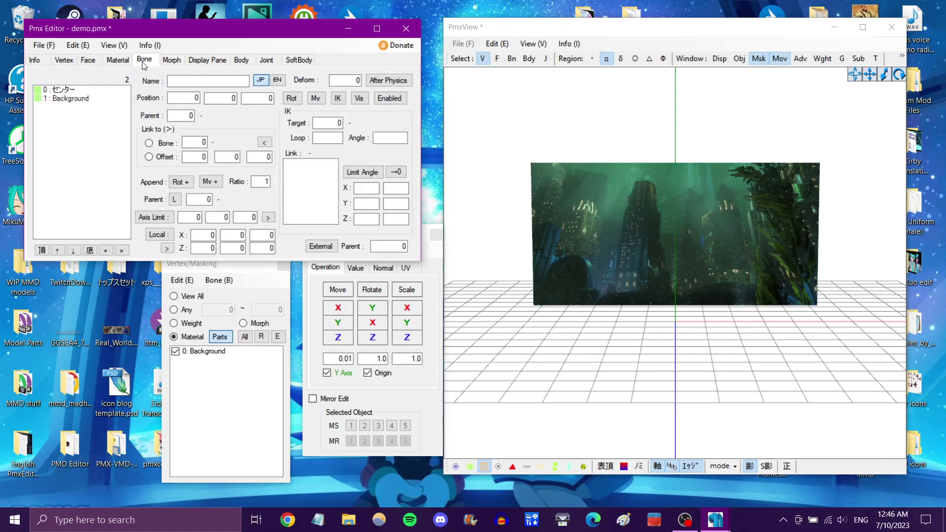
left_click(63, 92)
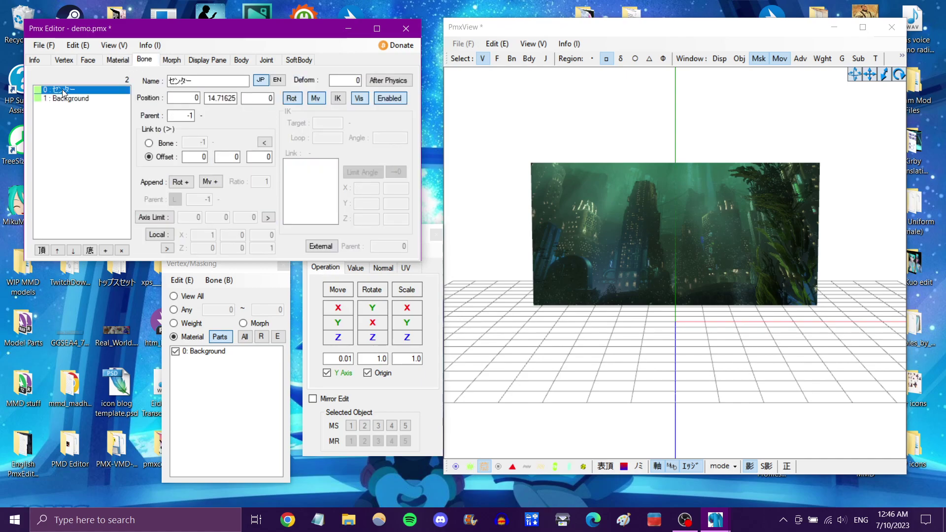
key("Delete")
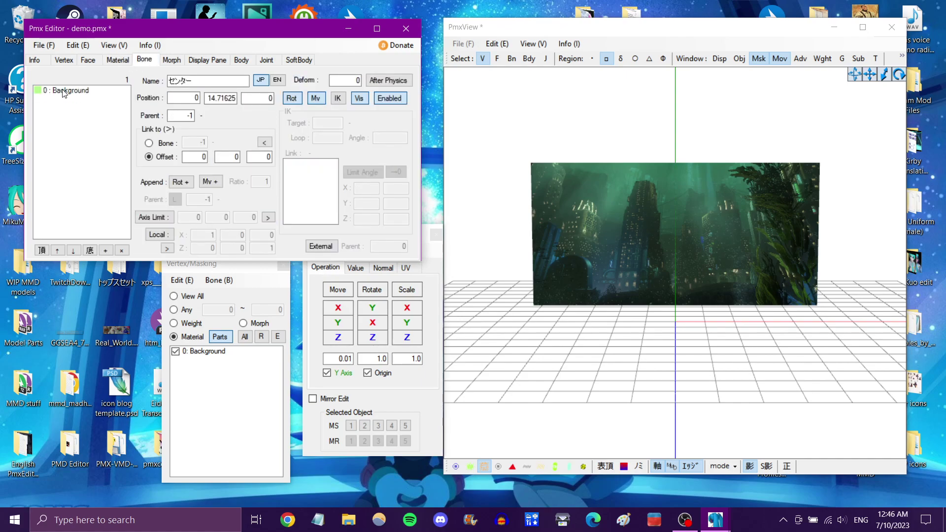
Set the English name of the Background bone to "background"
left_click(63, 92)
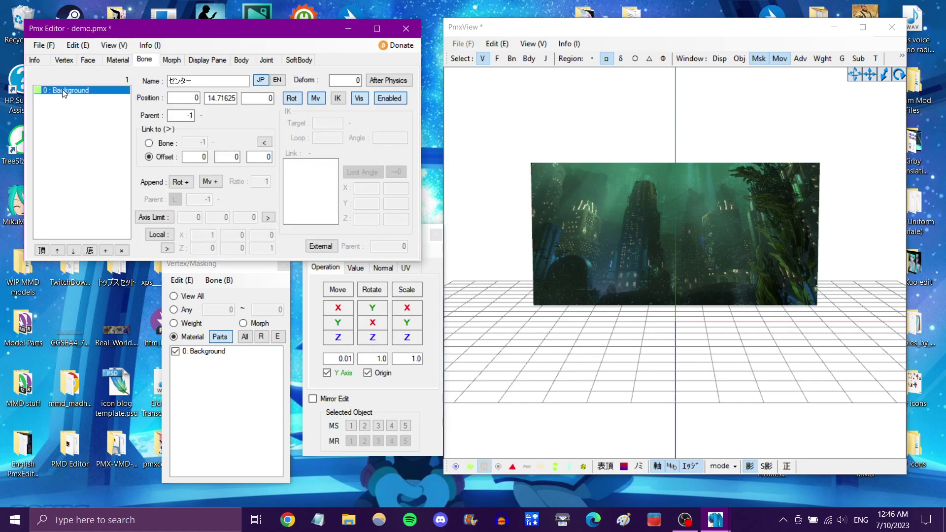
left_click(277, 80)
left_click(231, 82)
type("bac")
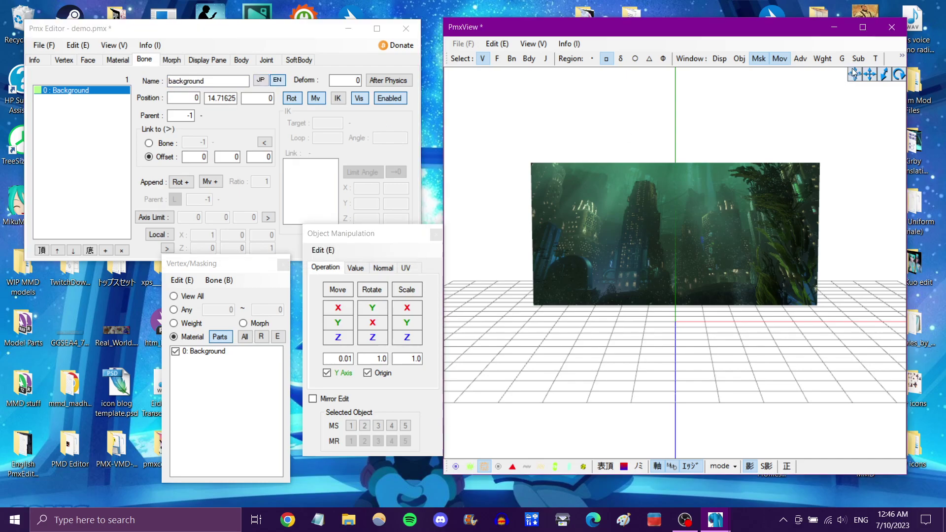
Reopen Transform View, reset the Background bone, and test moving the plane with it along X
left_click(876, 59)
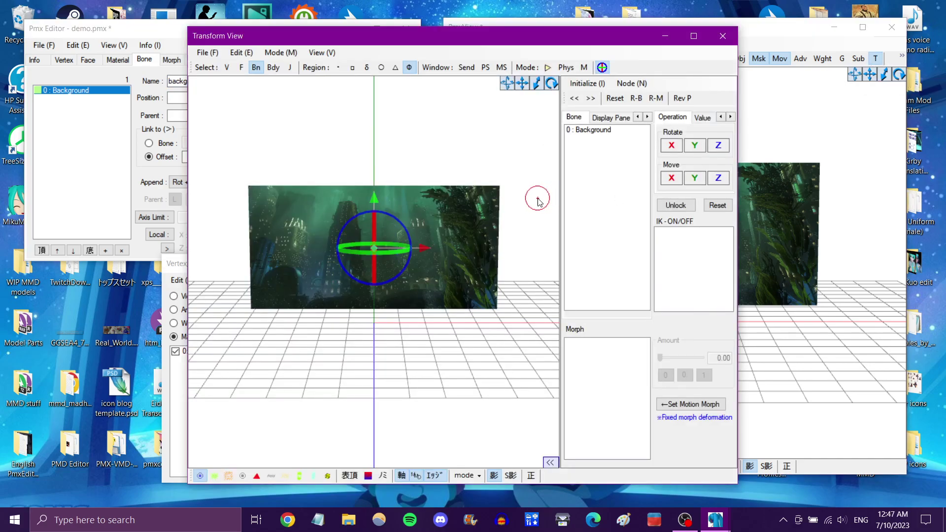
left_click(490, 165)
left_click(376, 249)
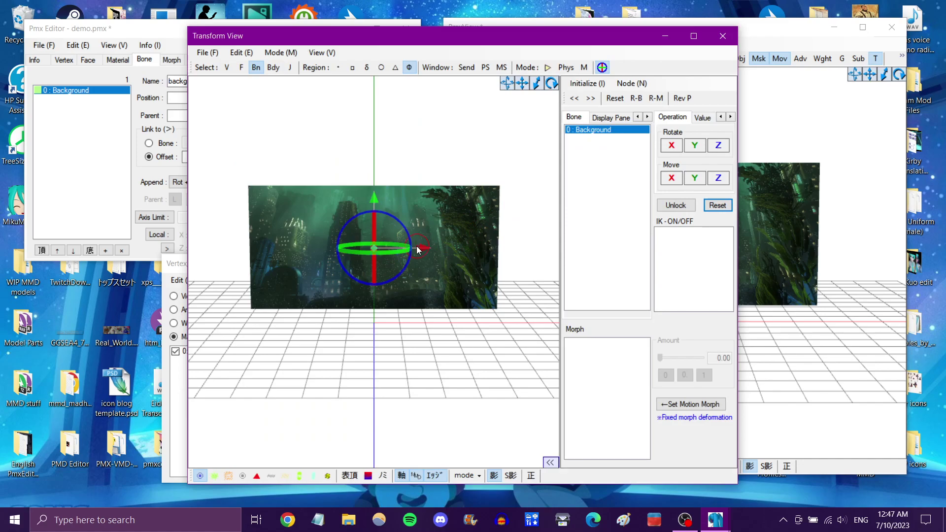
mouse_move(422, 250)
left_mouse_down()
mouse_move(339, 250)
mouse_move(416, 259)
mouse_move(412, 250)
left_mouse_up()
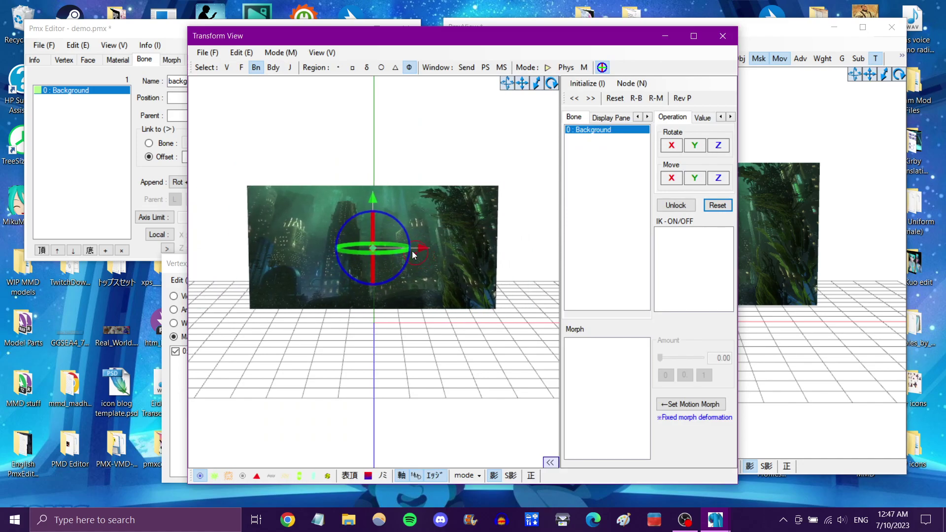
Test moving the plane with the Background bone along Y and Z, and close Transform View
mouse_move(370, 200)
left_mouse_down()
mouse_move(372, 185)
mouse_move(377, 210)
left_mouse_up()
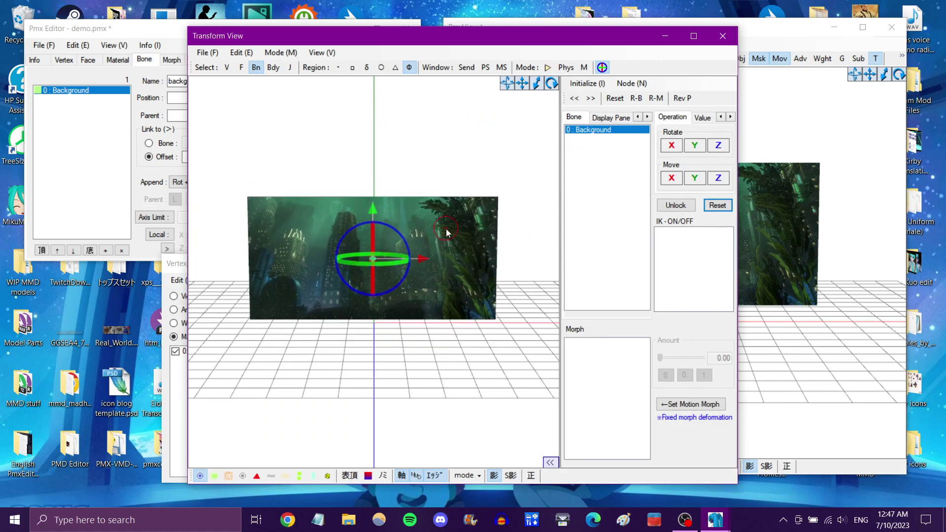
mouse_move(473, 180)
right_mouse_down()
mouse_move(443, 180)
mouse_move(458, 182)
right_mouse_up()
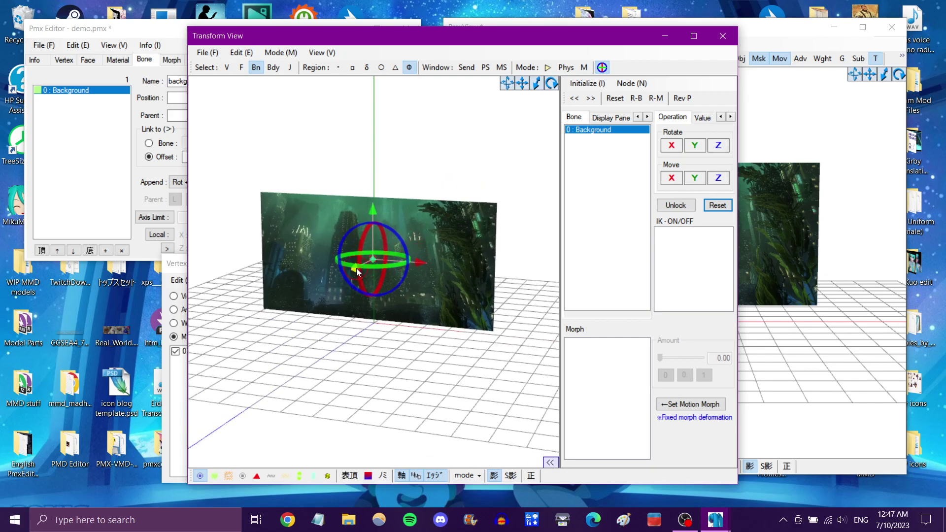
left_click_drag(356, 268, 380, 230)
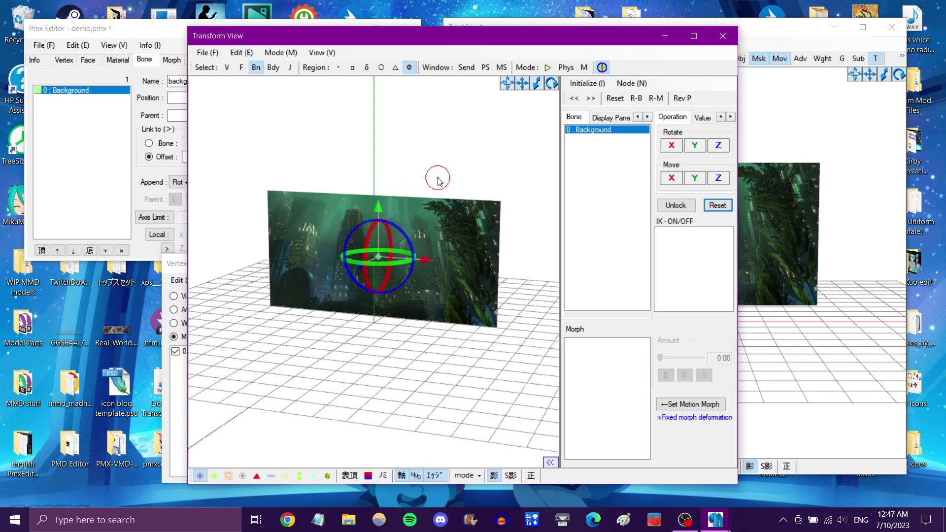
right_click_drag(439, 164, 454, 161)
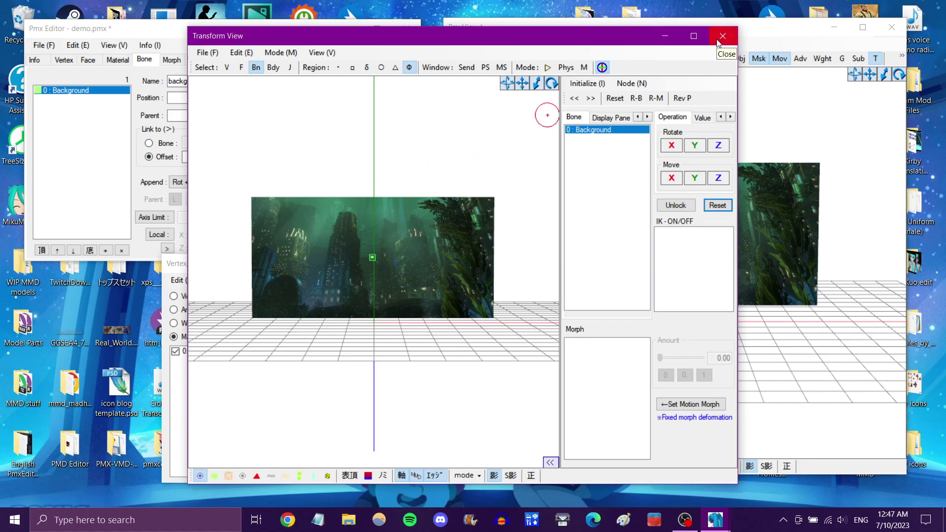
mouse_move(428, 162)
right_mouse_down()
mouse_move(416, 160)
mouse_move(429, 163)
right_mouse_up()
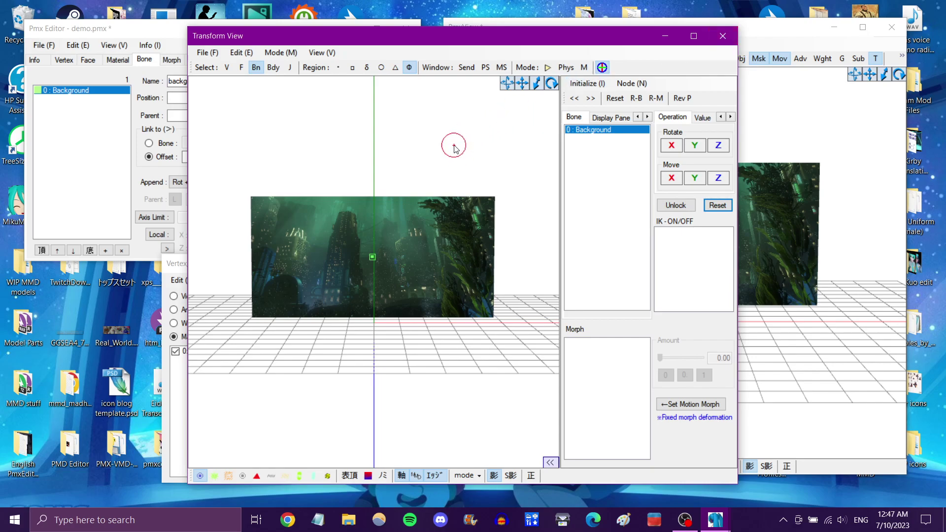
left_click(723, 36)
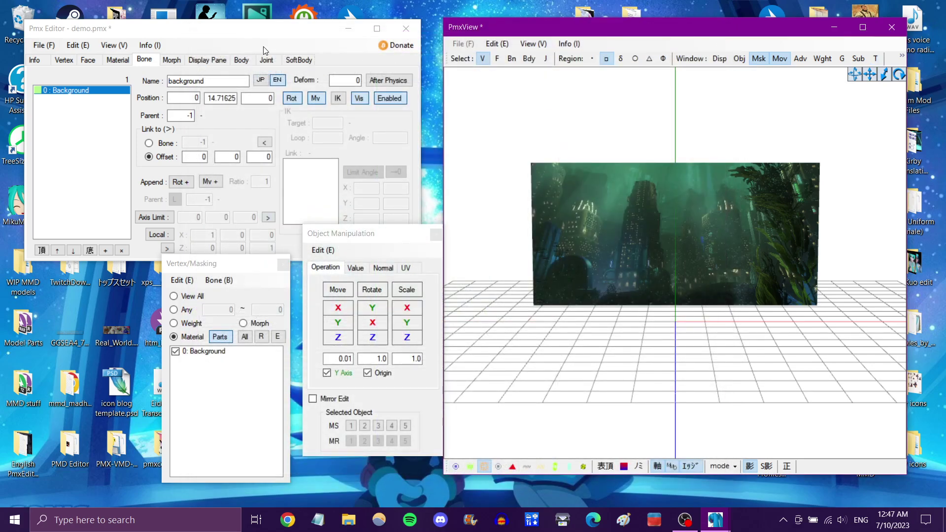
Start a new Vertex/UV morph in the model's empty morph list
left_click(220, 41)
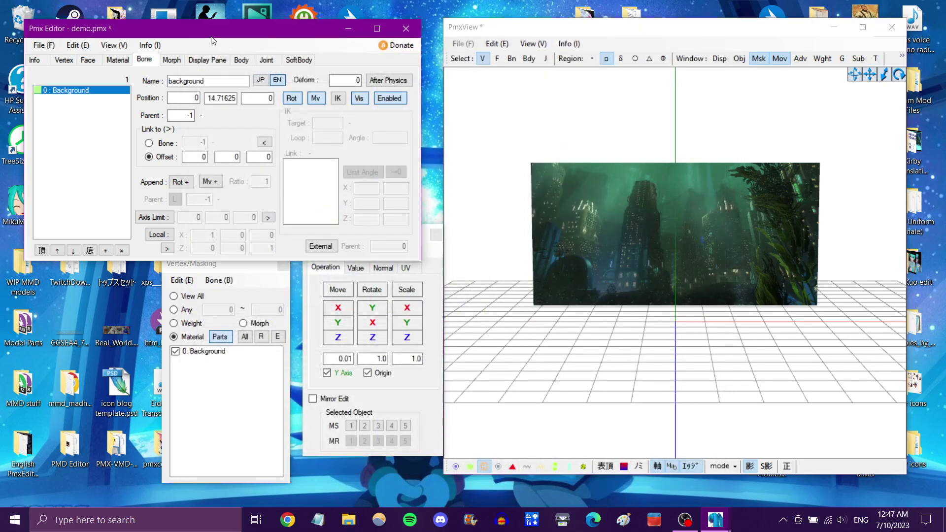
left_click(170, 60)
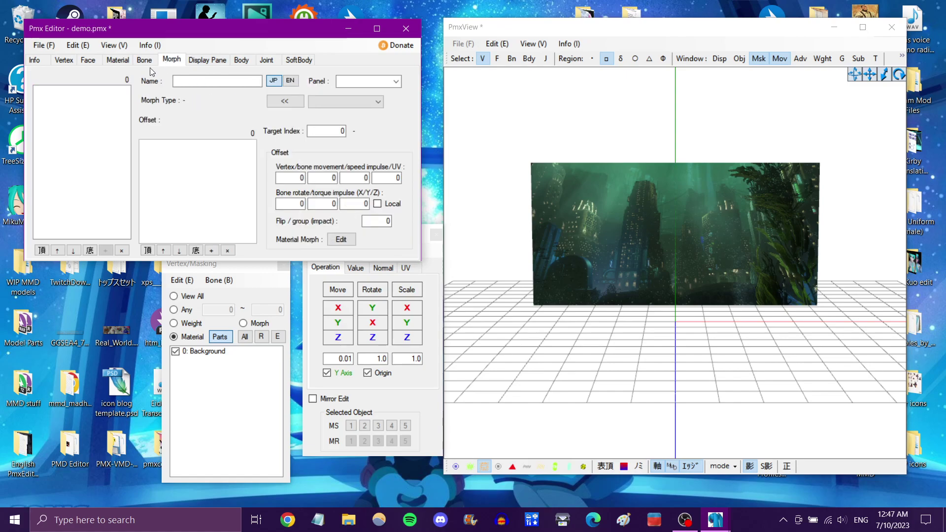
right_click(88, 131)
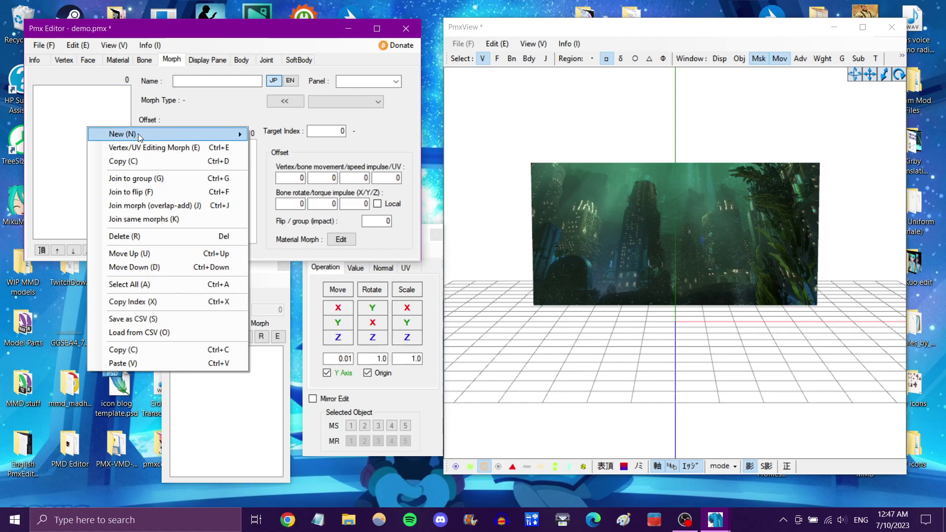
mouse_move(145, 136)
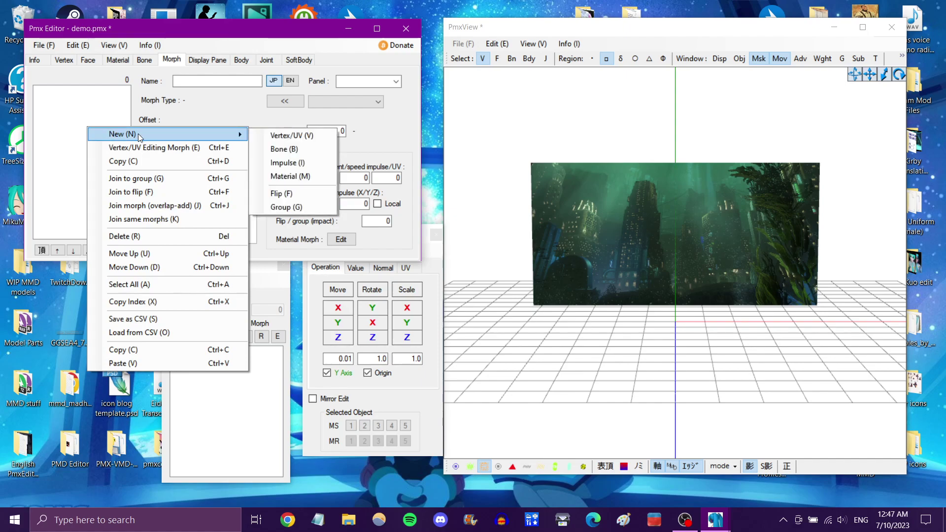
left_click(295, 136)
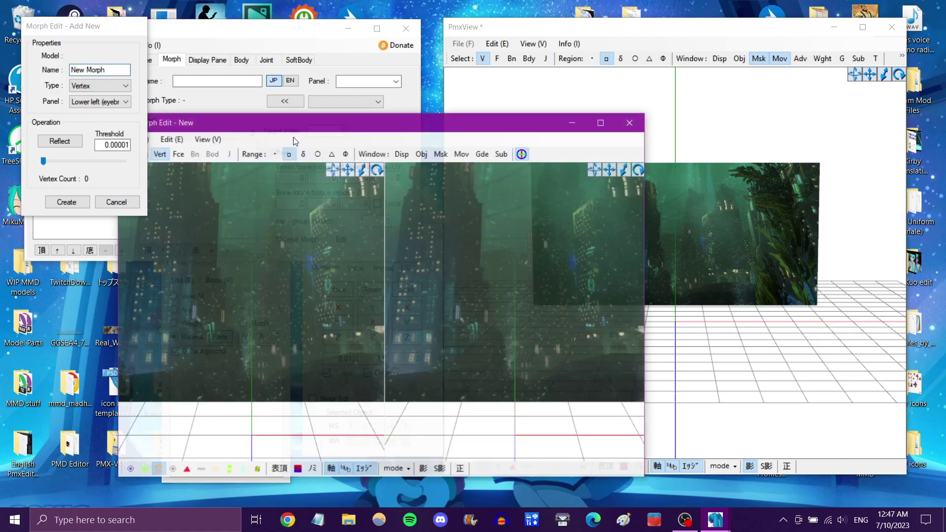
Select all vertices of the background plane in the morph editor and scale them up to many times their size
left_click_drag(302, 126, 421, 53)
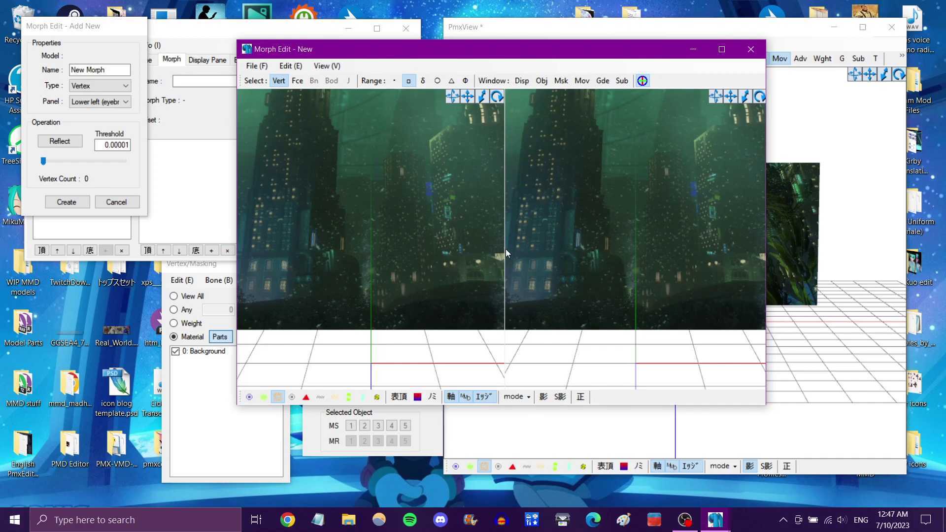
scroll(506, 250, "down", 6)
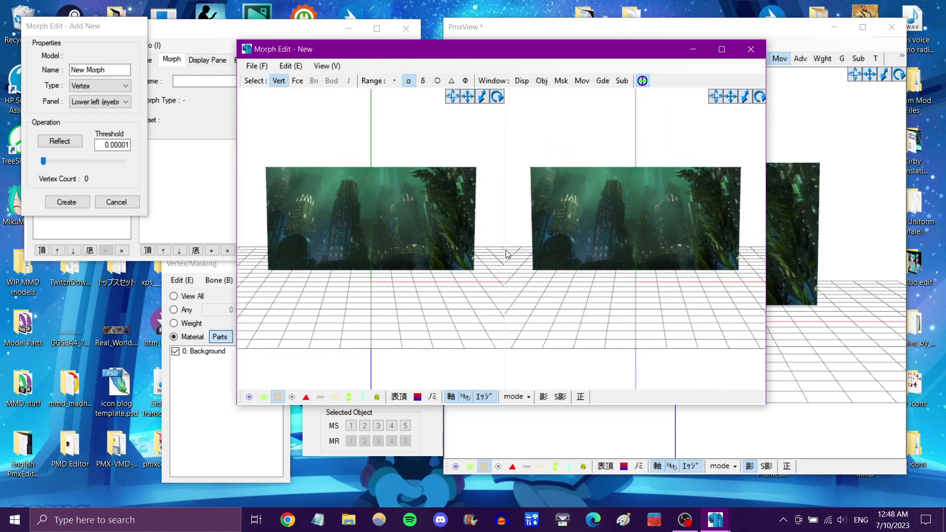
scroll(506, 250, "down", 1)
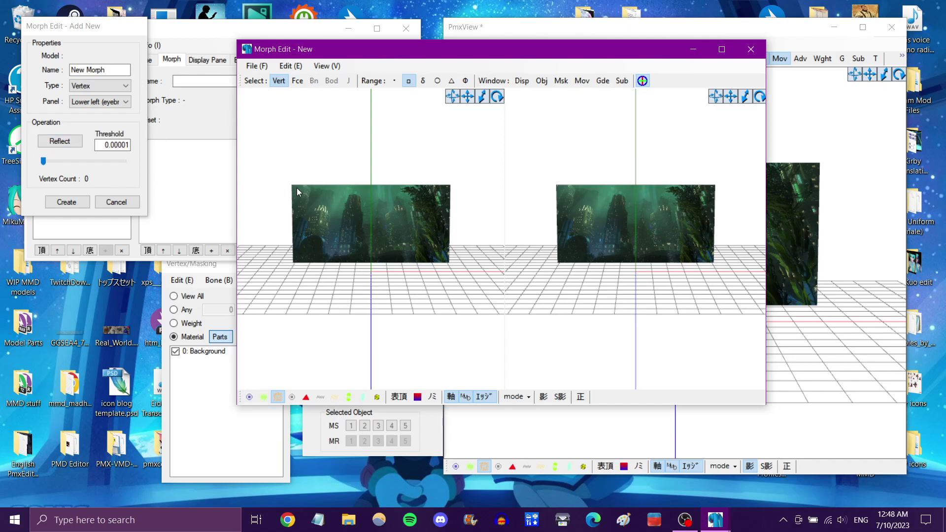
left_click_drag(274, 154, 481, 320)
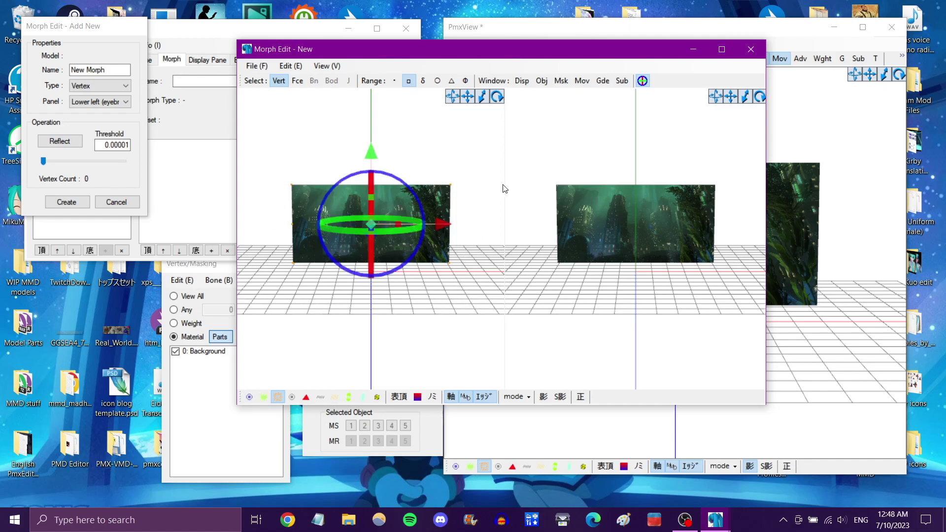
left_click(583, 81)
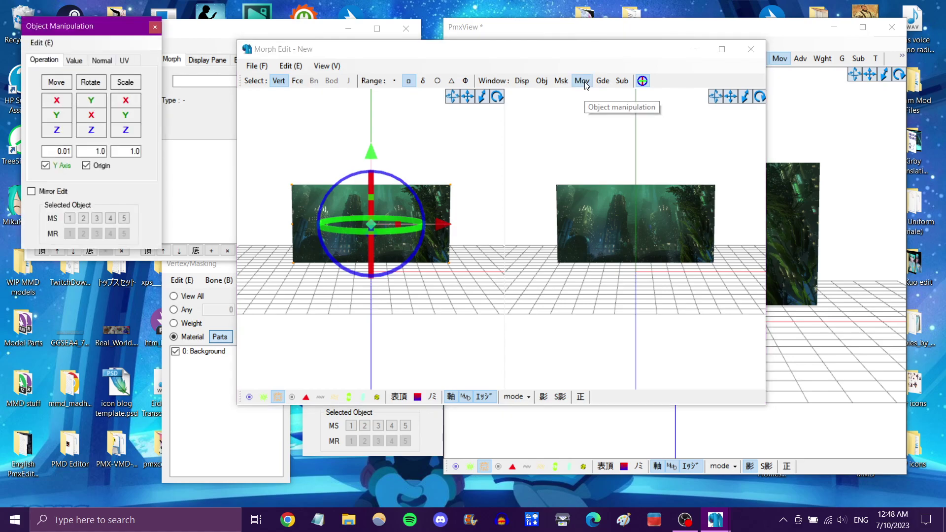
left_click(126, 82)
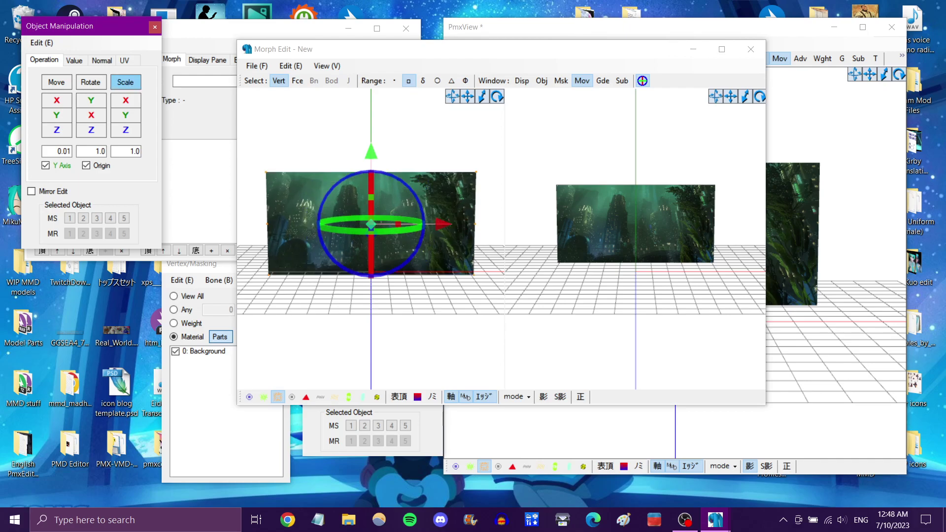
left_click_drag(126, 82, 130, 86)
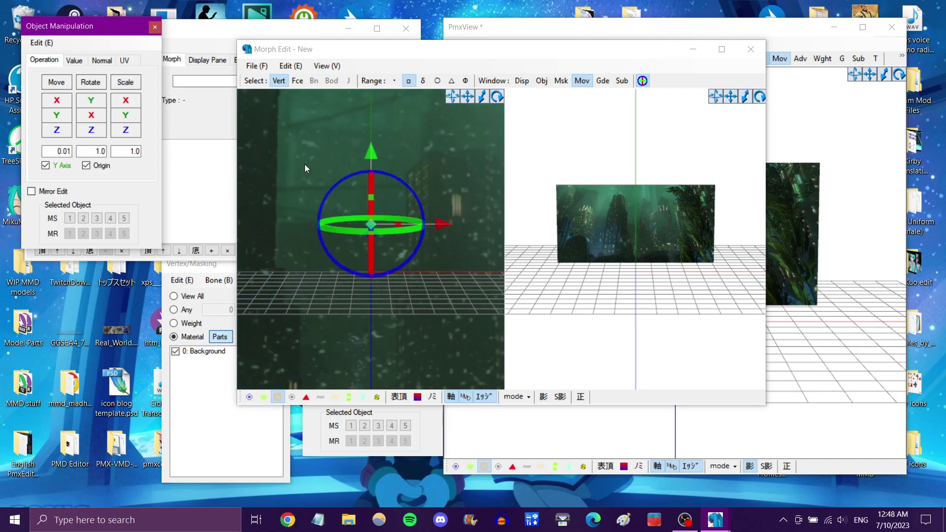
scroll(458, 183, "down", 10)
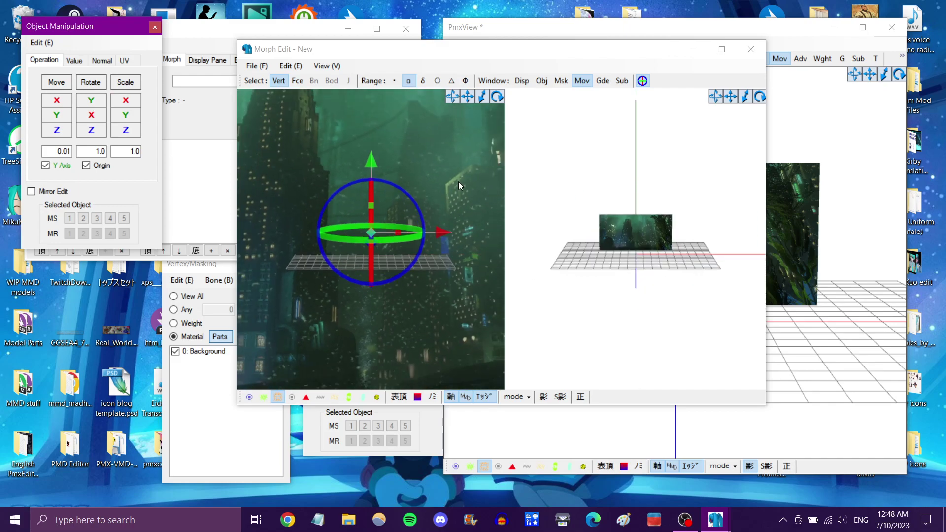
mouse_move(455, 173)
right_mouse_down()
mouse_move(419, 179)
mouse_move(455, 173)
right_mouse_up()
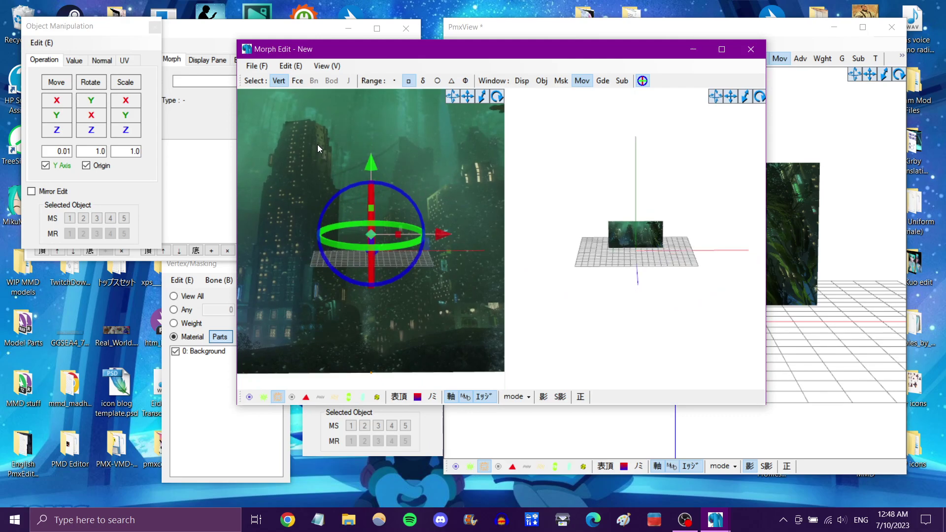
Close the Object Manipulation window, reflect the enlarged vertices into the morph, and preview its effect on the plane
left_click(155, 27)
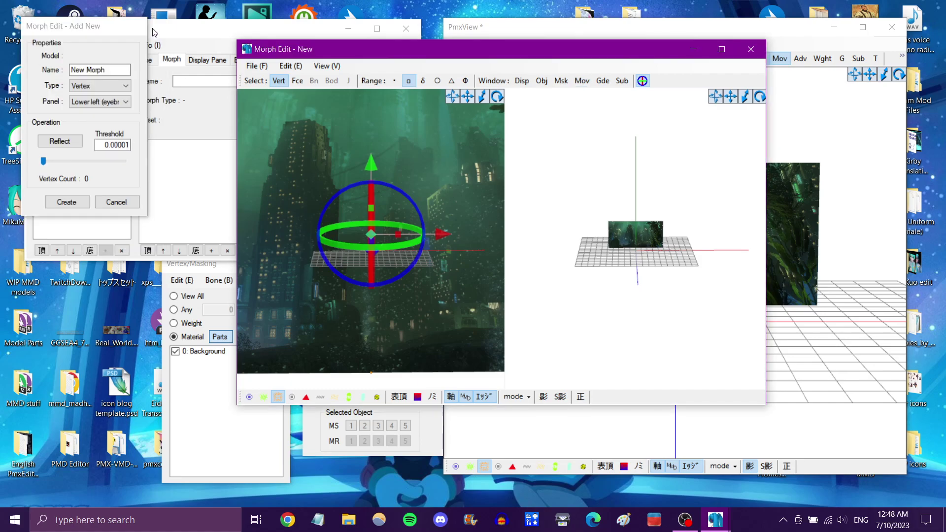
left_click(77, 143)
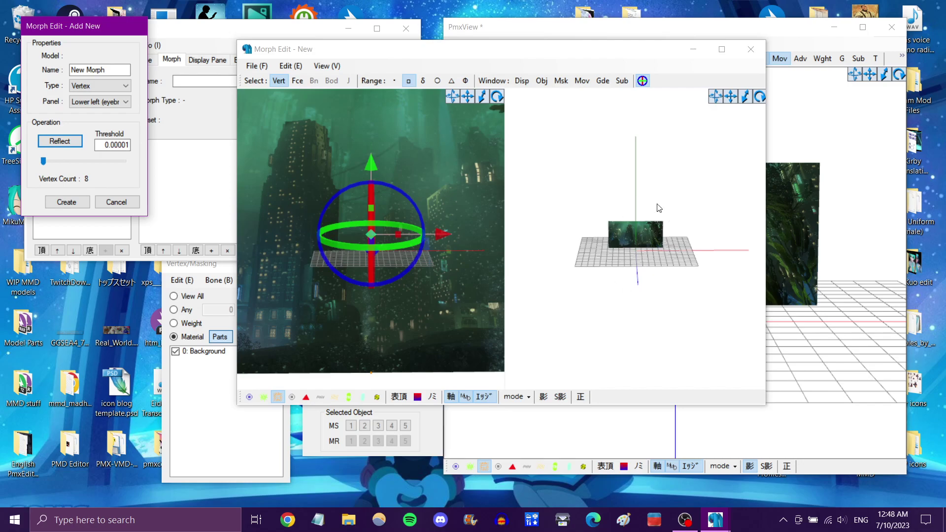
mouse_move(48, 162)
left_mouse_down()
mouse_move(139, 164)
mouse_move(43, 162)
left_mouse_up()
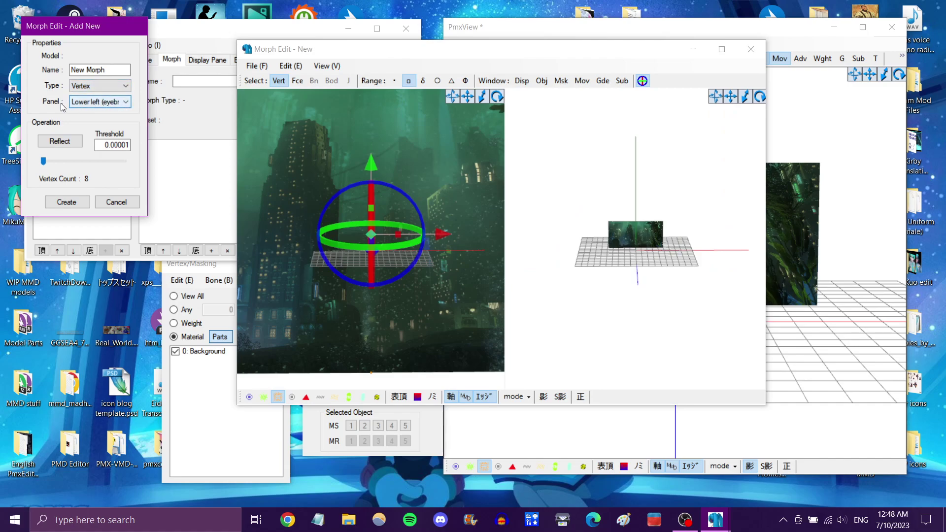
Assign the new morph to the Lower right (other) panel and name it Big
left_click(93, 102)
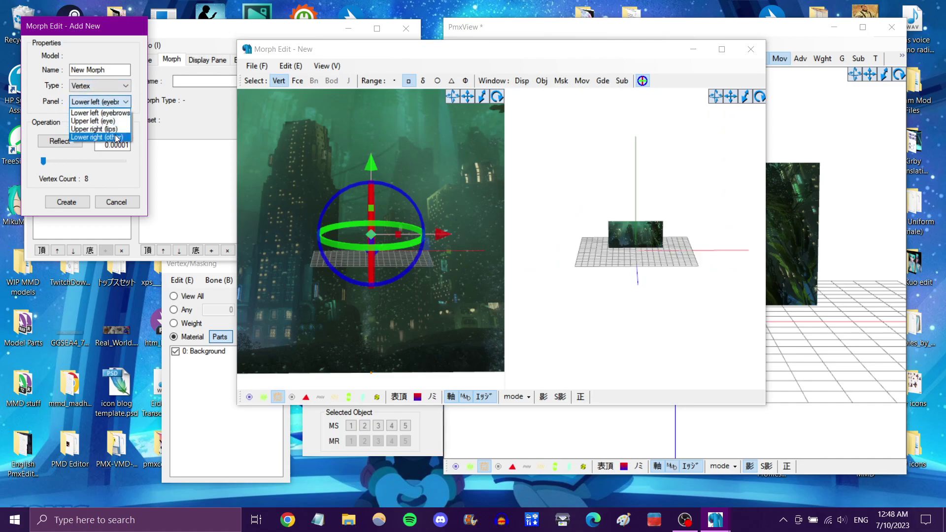
left_click(101, 138)
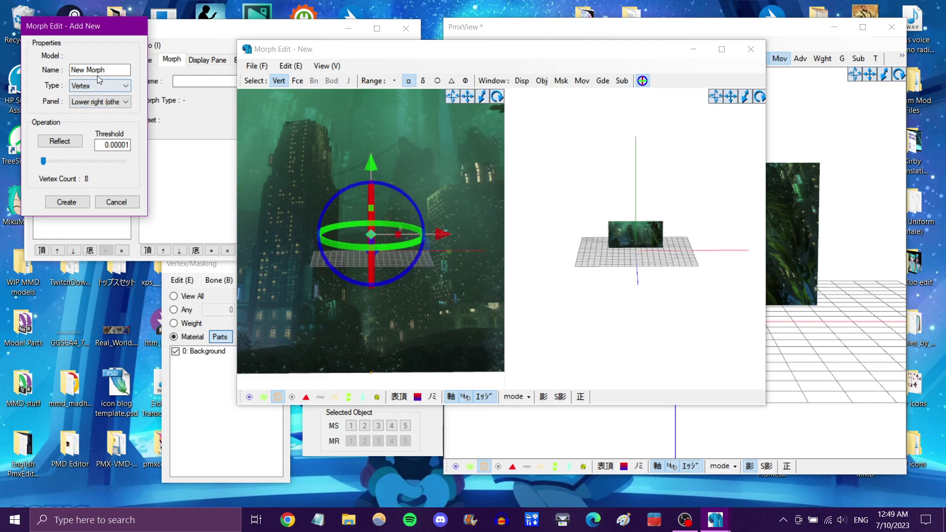
left_click_drag(105, 69, 76, 70)
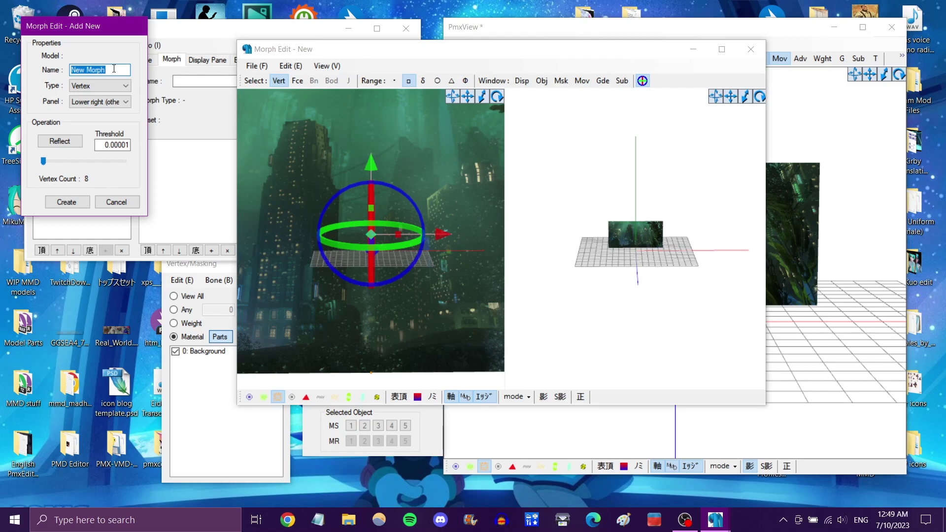
type("Big")
Create the Big morph in the model and quit the morph editor
left_click(78, 203)
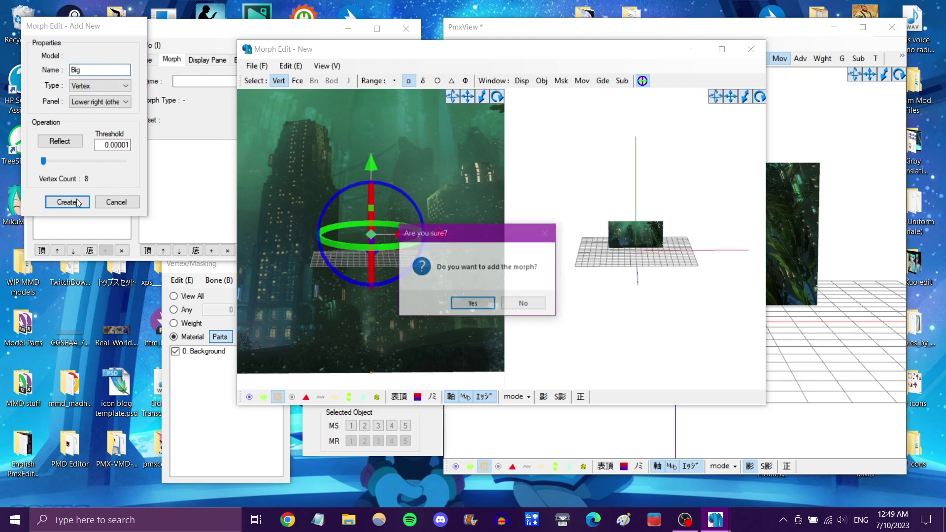
left_click(473, 304)
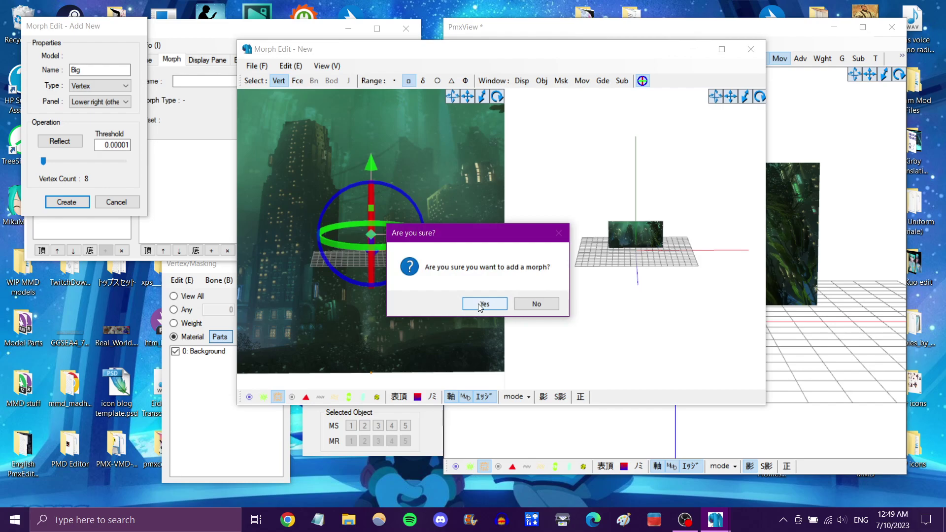
left_click(479, 306)
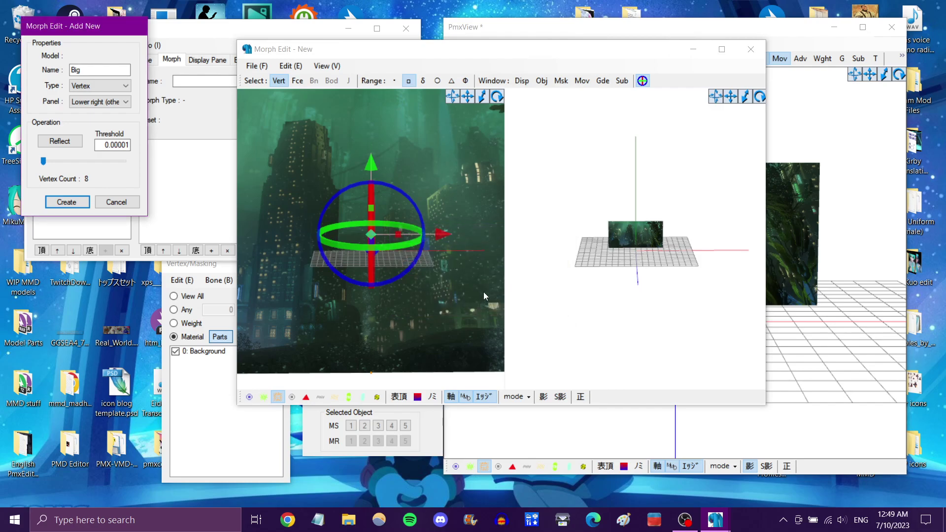
left_click(116, 202)
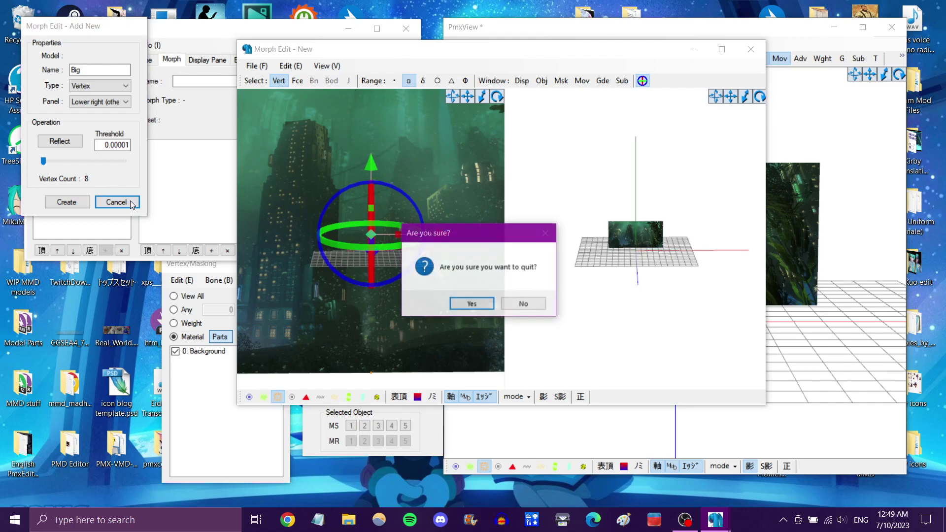
left_click(471, 305)
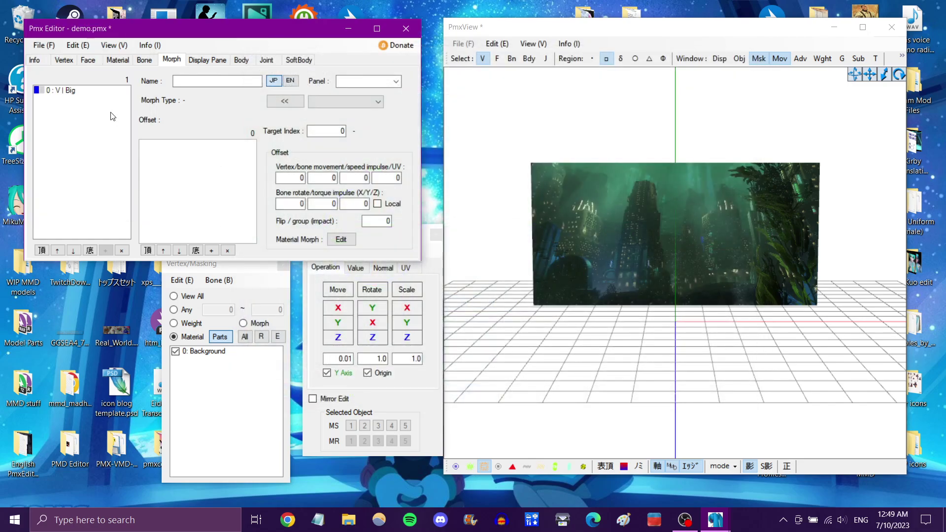
Set the English name of the Big morph to Big and save the model
left_click(81, 93)
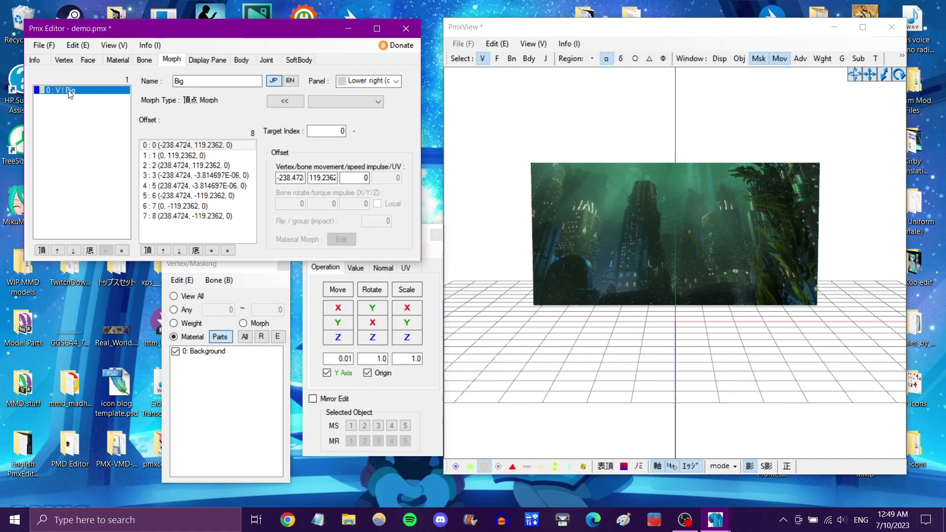
left_click_drag(210, 81, 160, 80)
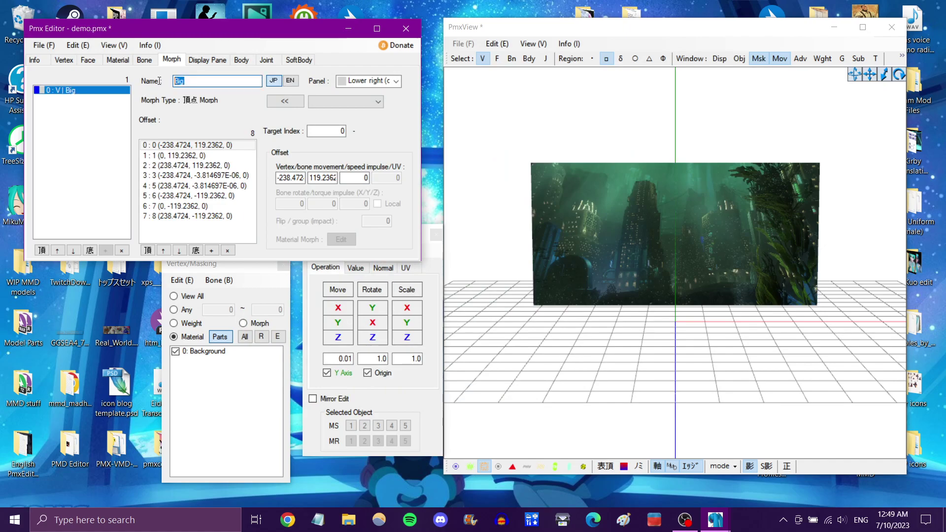
left_click(291, 81)
left_click(210, 80)
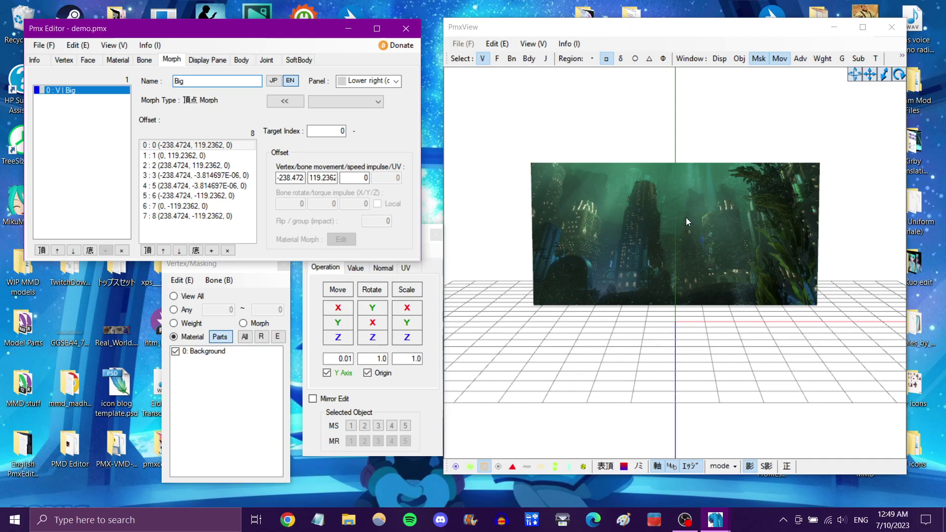
Start a new vertex morph and scale all of the plane's vertices down to a small rectangle
right_click(70, 109)
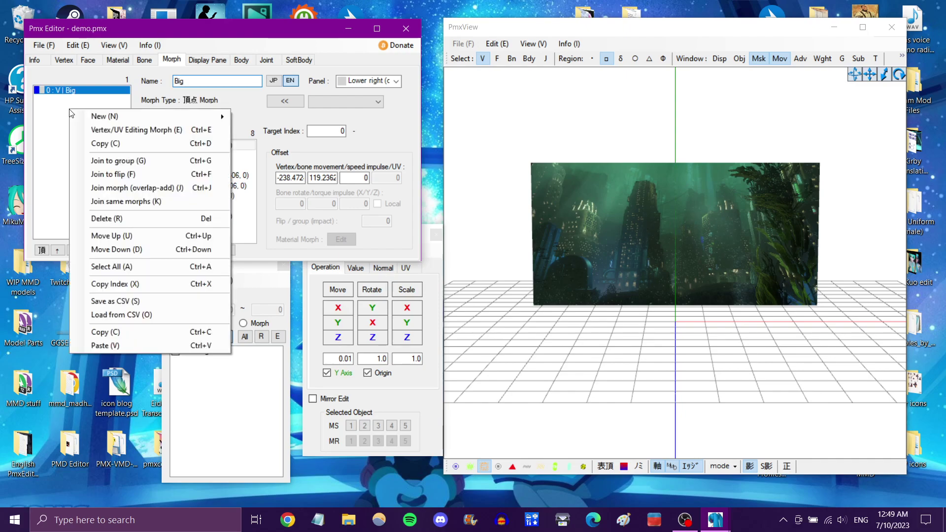
mouse_move(129, 116)
left_click(286, 119)
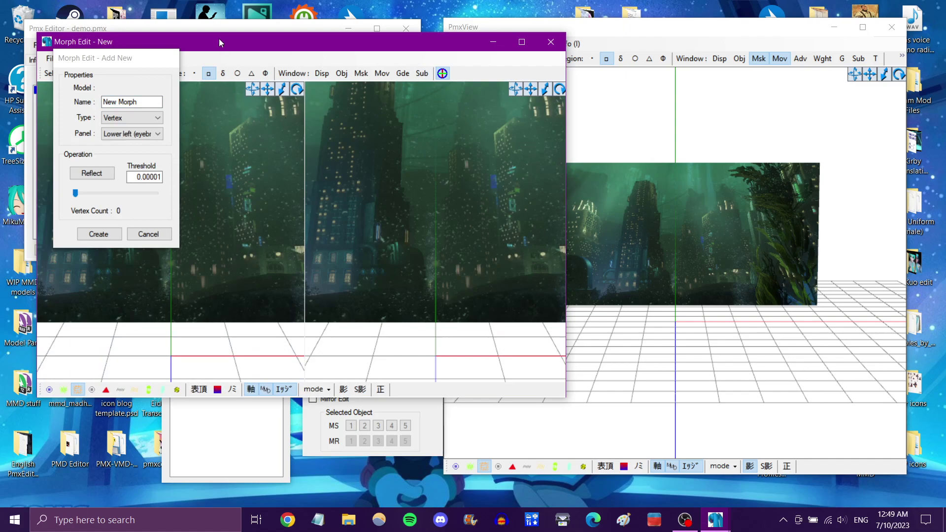
left_click_drag(219, 41, 435, 49)
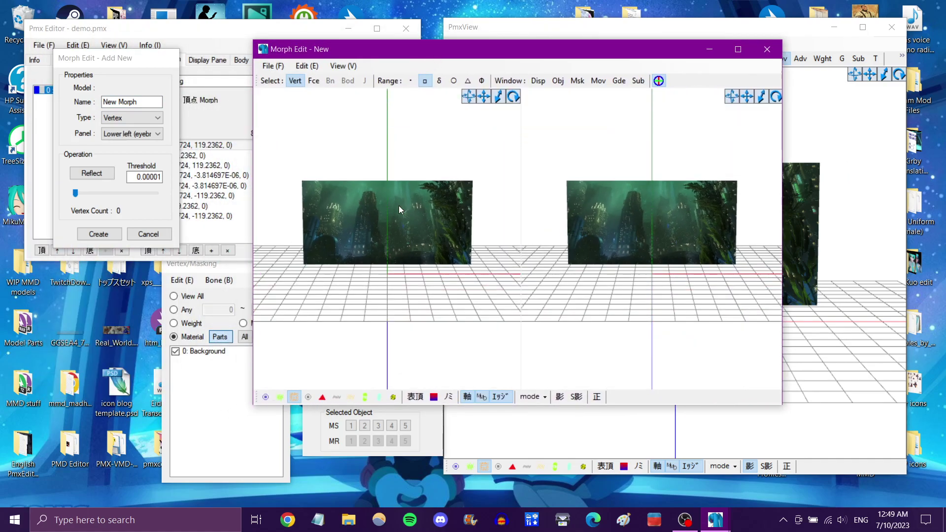
left_click_drag(286, 152, 488, 295)
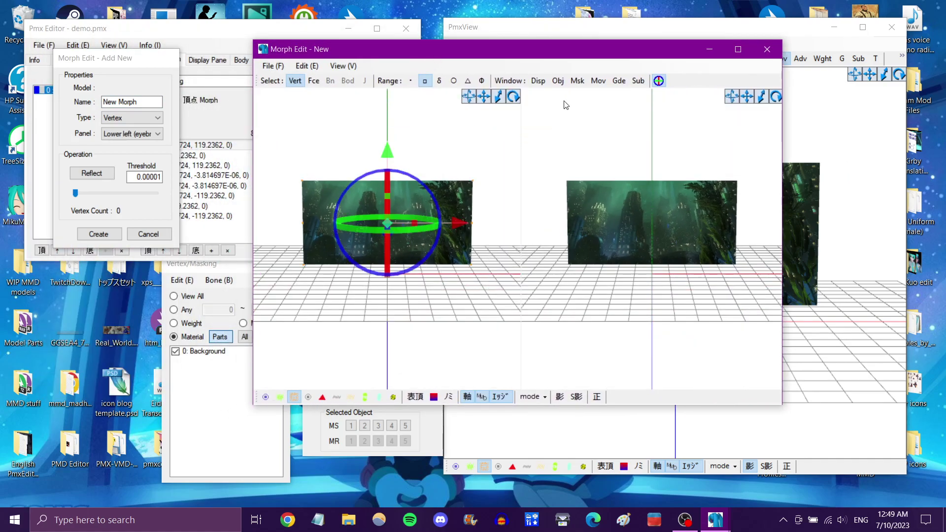
left_click(597, 82)
mouse_move(176, 134)
left_mouse_down()
mouse_move(113, 134)
mouse_move(178, 133)
left_mouse_up()
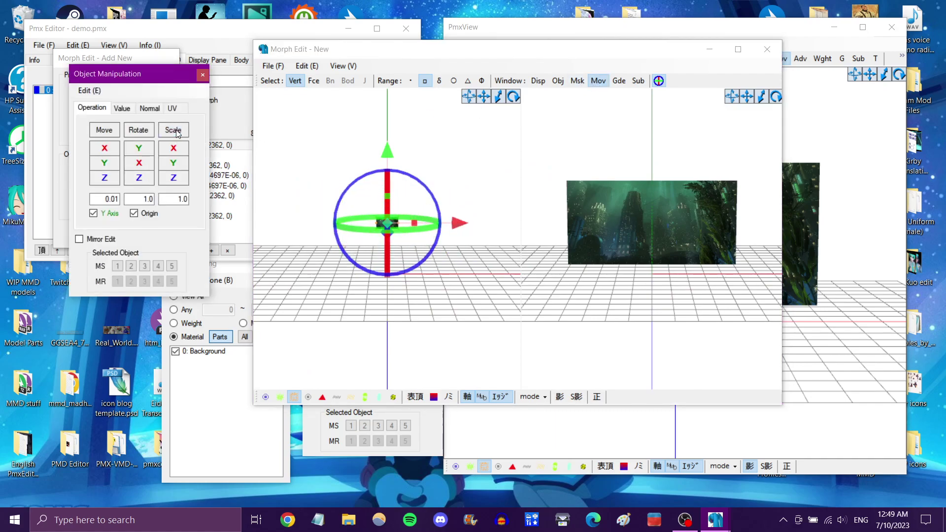
left_click(344, 160)
left_click(202, 76)
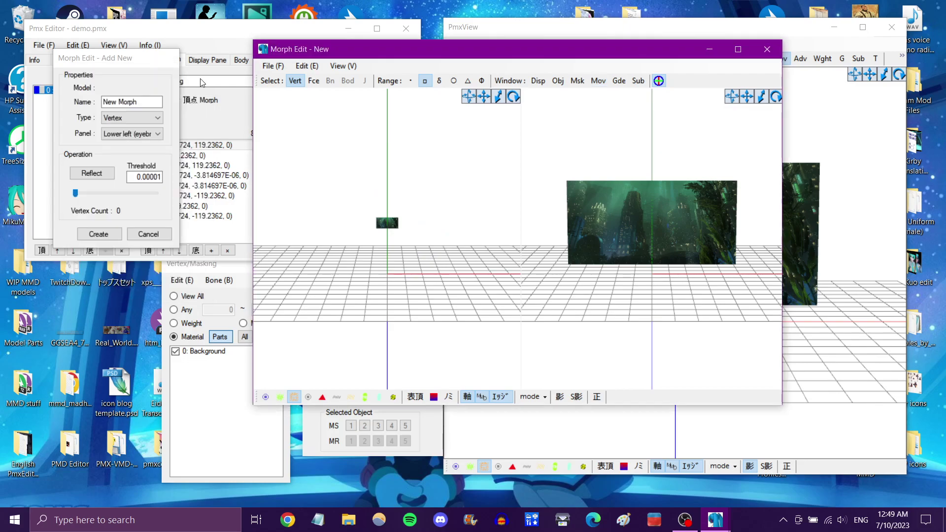
Name the new morph Small, assign it to the Lower right (other) panel, and reflect the shrunken vertices into it
left_click(93, 102)
type("Small")
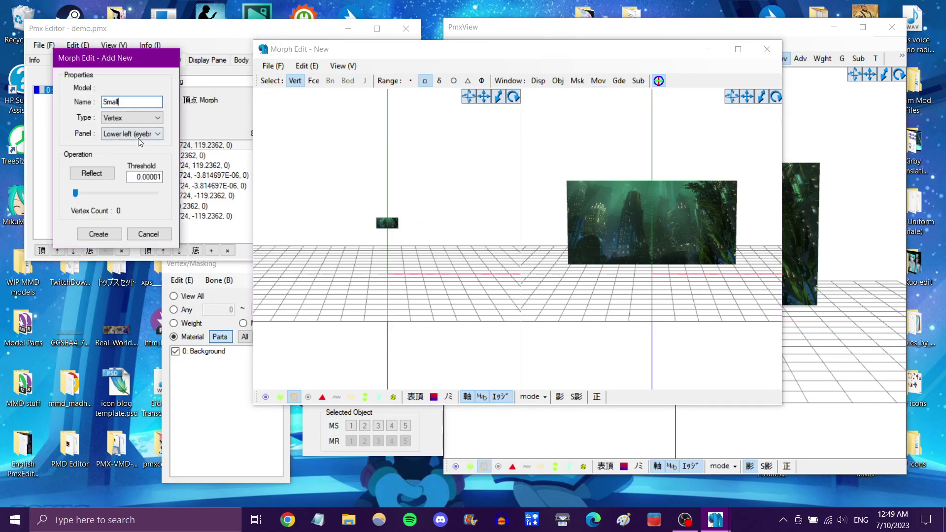
left_click(138, 134)
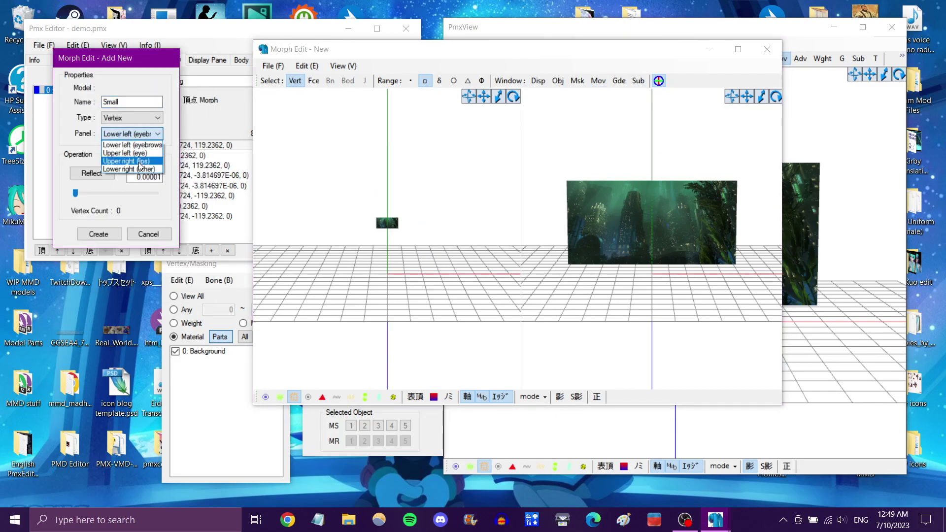
left_click(123, 171)
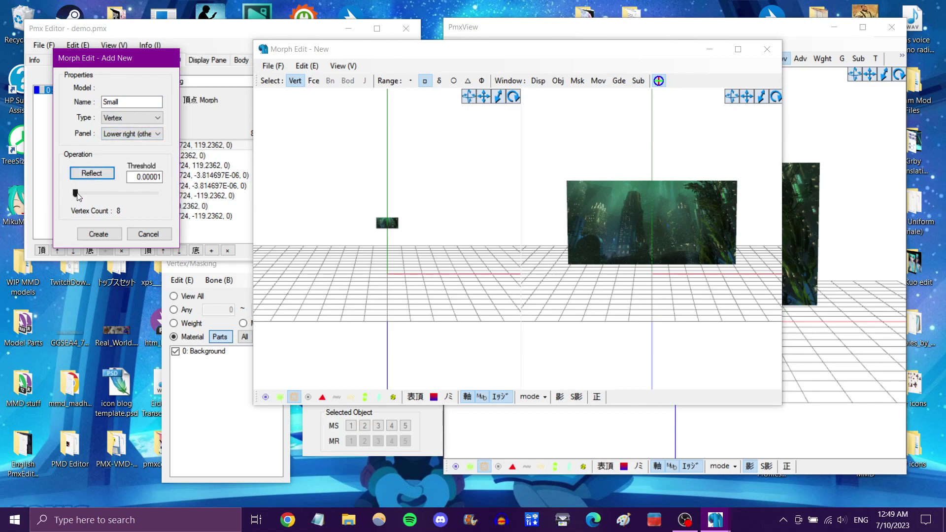
mouse_move(75, 194)
left_mouse_down()
mouse_move(157, 193)
mouse_move(75, 193)
left_mouse_up()
Create the Small morph in the model and quit the morph editor
left_click(99, 234)
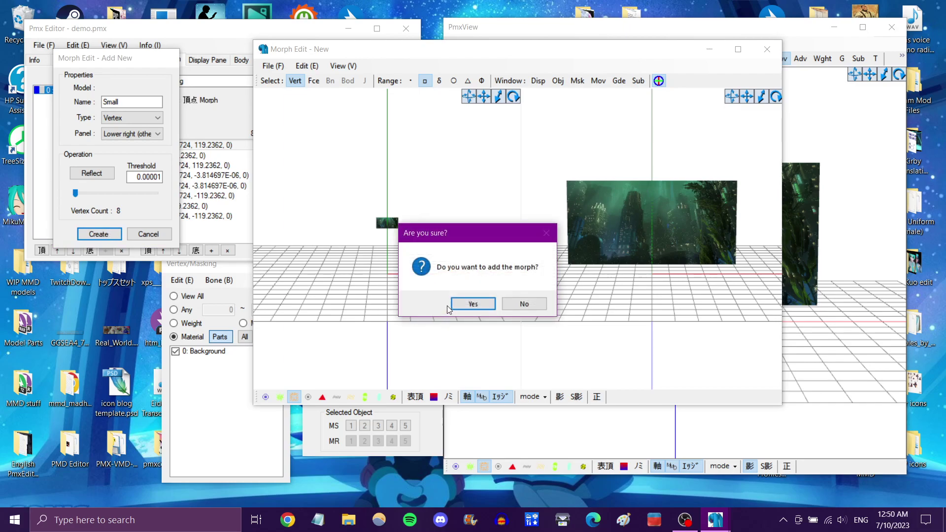
left_click(470, 303)
left_click(479, 303)
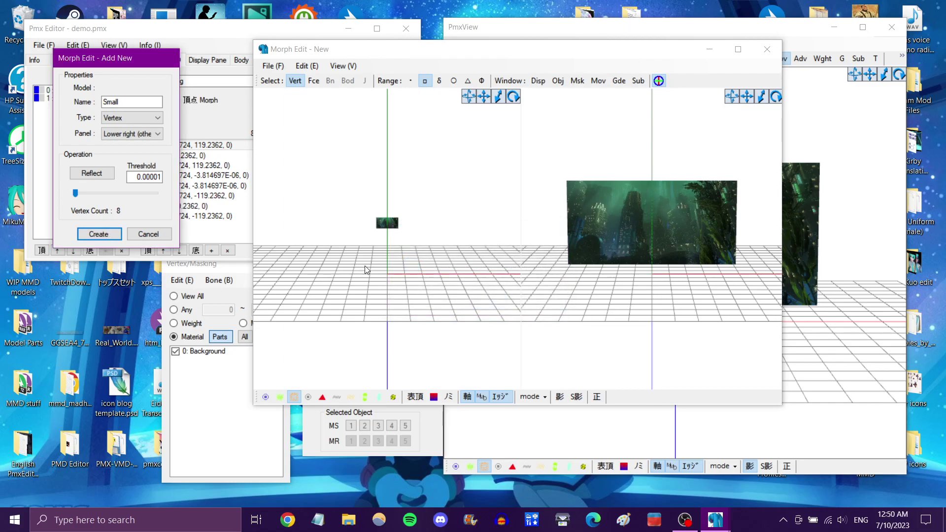
left_click(148, 234)
left_click(473, 305)
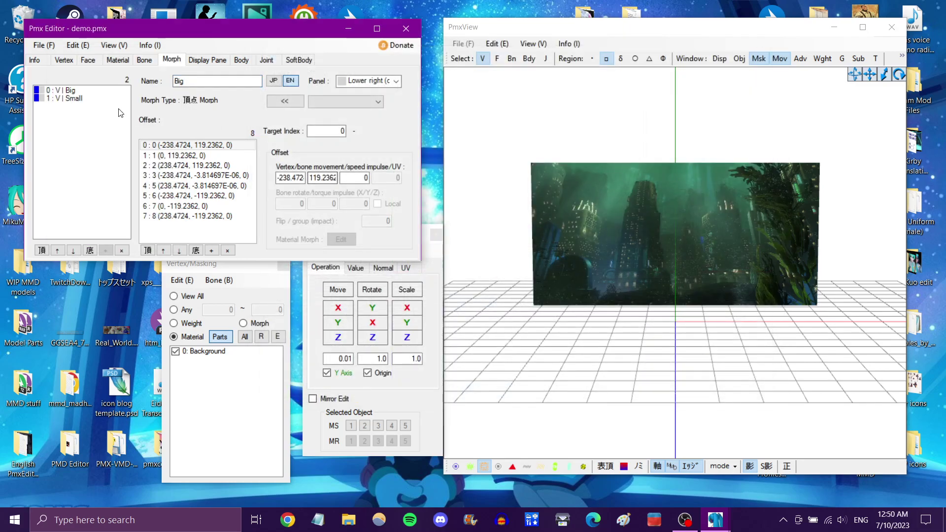
Set the English name of the Small morph to Small and save the model
left_click(274, 80)
key("ctrl+c")
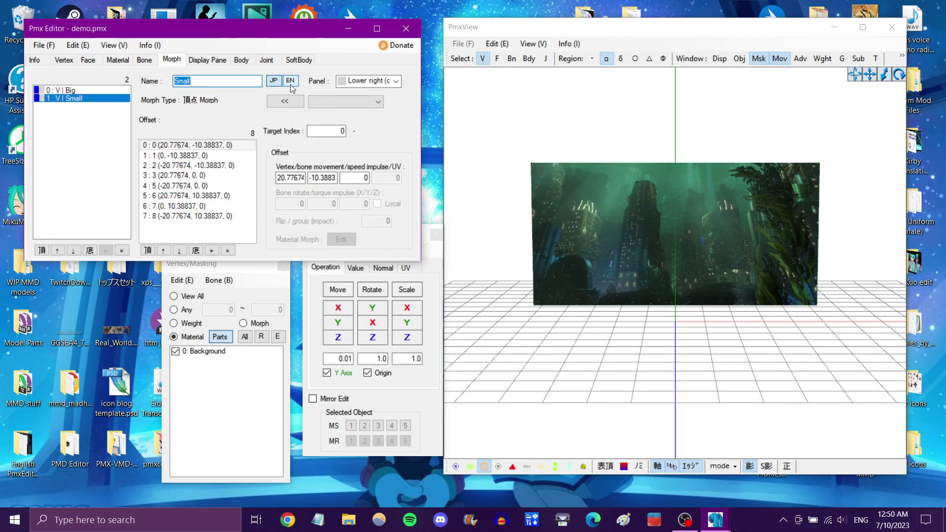
left_click(289, 83)
left_click(209, 84)
key("ctrl+v")
key("ctrl+s")
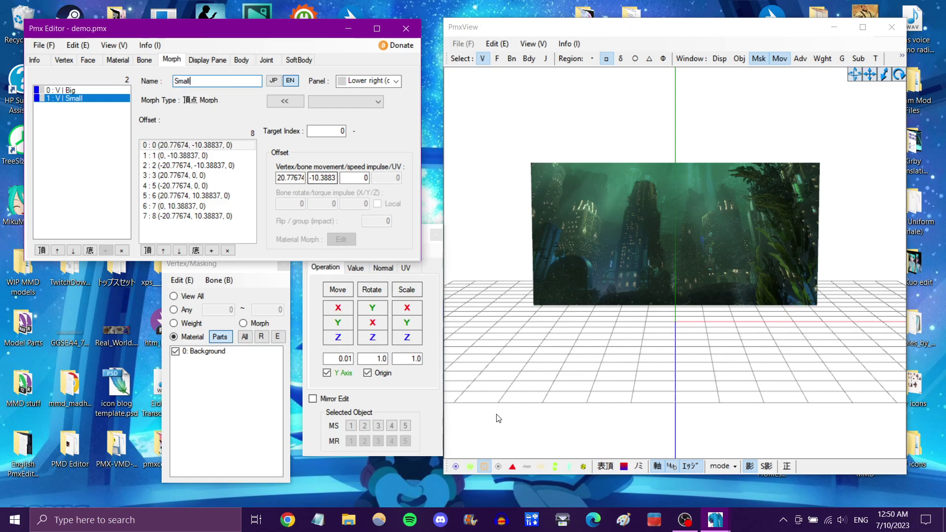
Display the bone in the model view and close PmxEditor
left_click(456, 467)
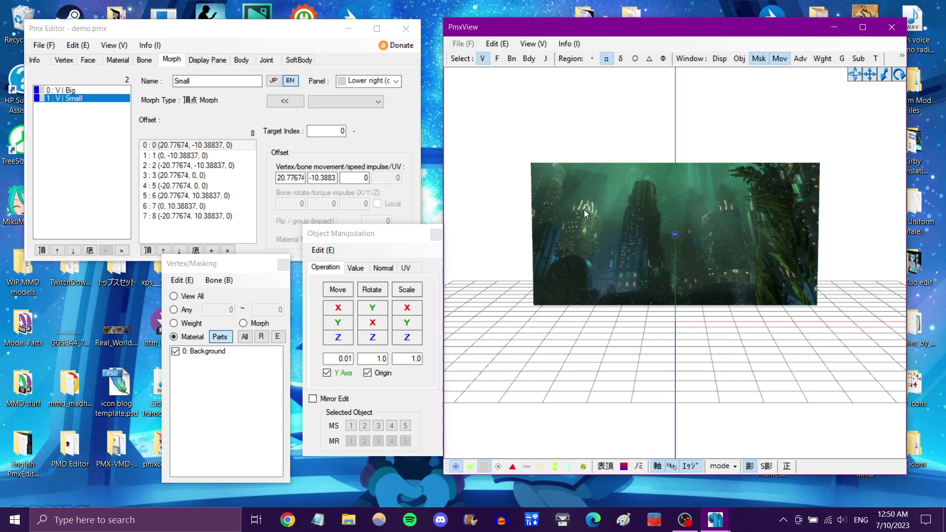
left_click(261, 34)
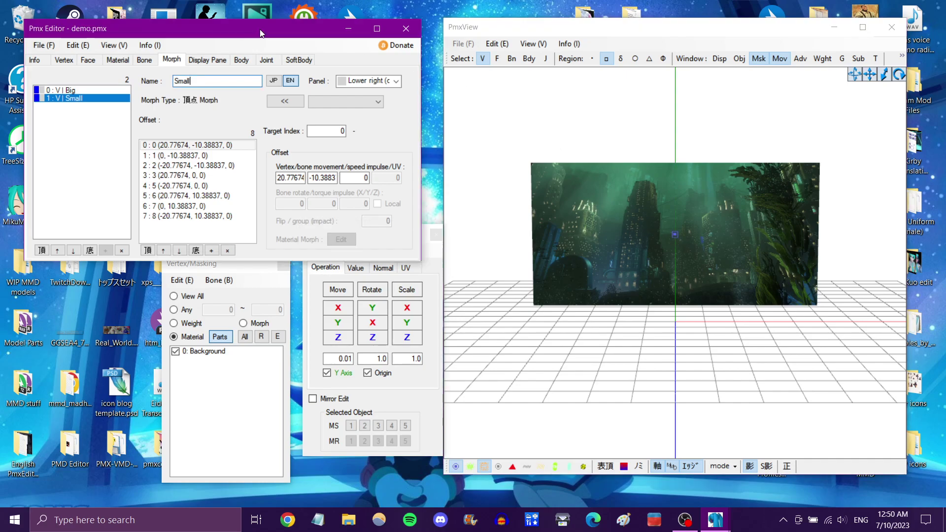
left_click(411, 32)
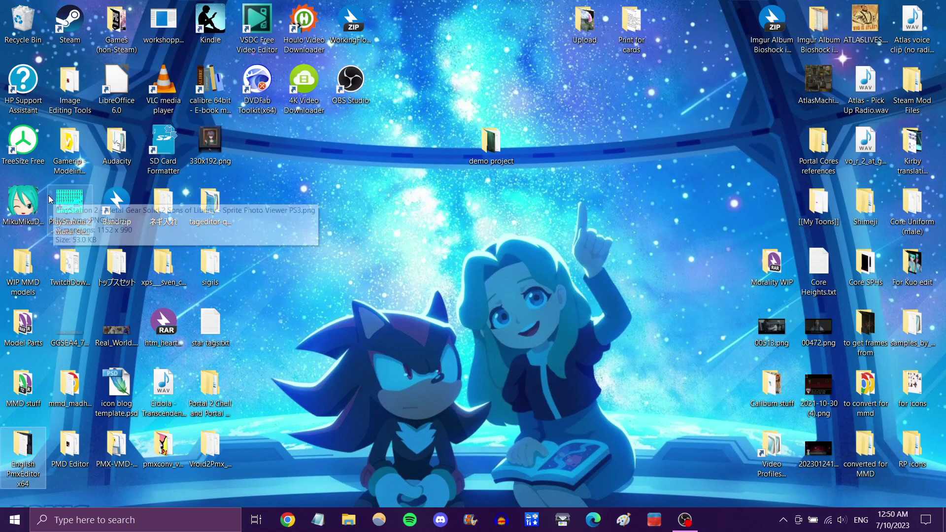
Launch MikuMikuDance.exe from the MikuMikuDance_v932 folder
double_click(23, 205)
left_click(481, 294)
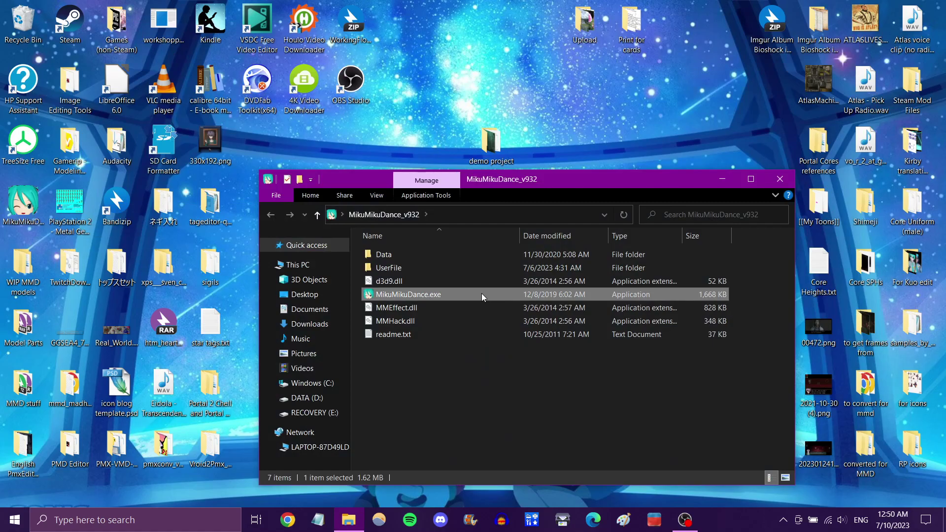
double_click(481, 294)
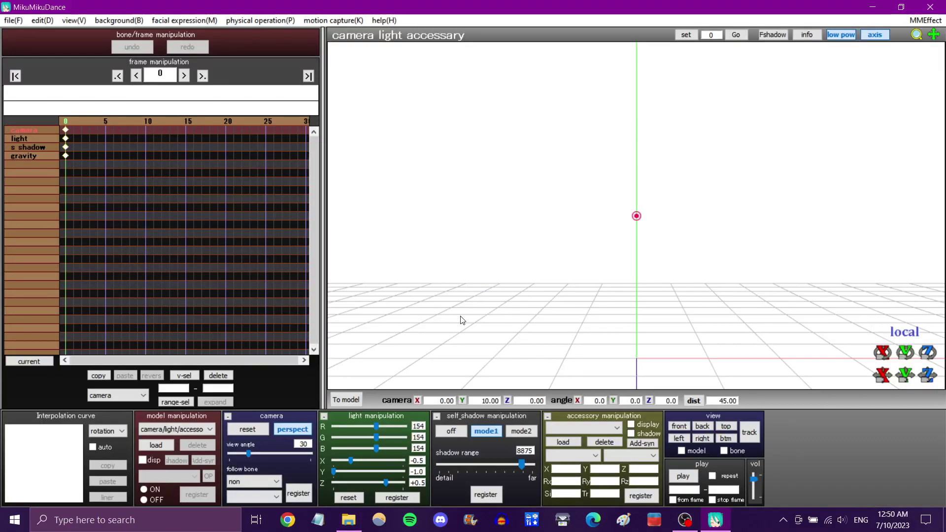
Load demo.pmx from the demo project folder on the Desktop into the scene
left_click(168, 448)
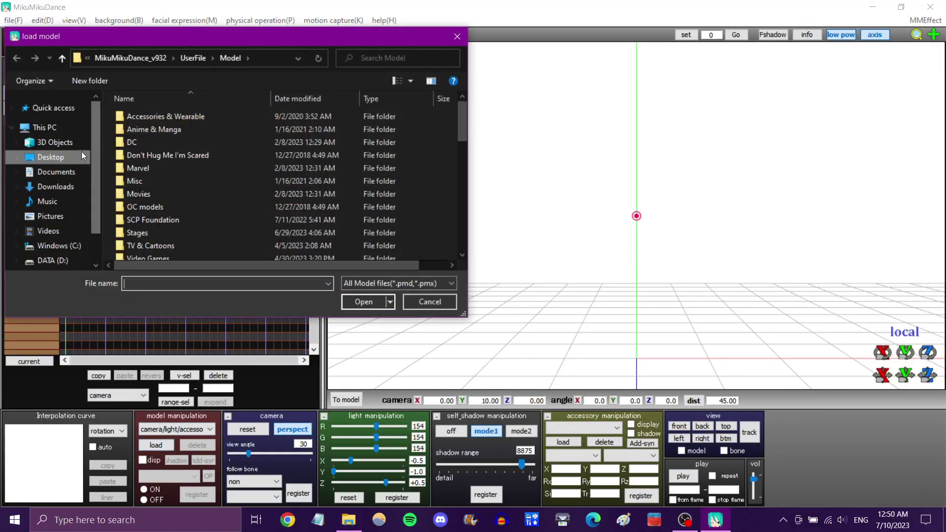
left_click(49, 157)
scroll(158, 150, "up", 1)
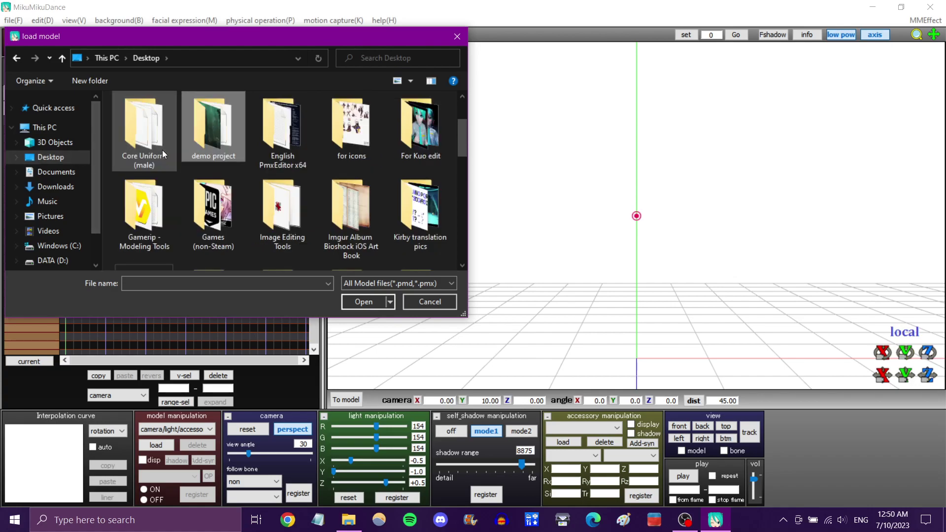
double_click(209, 137)
left_click(177, 119)
left_click(364, 301)
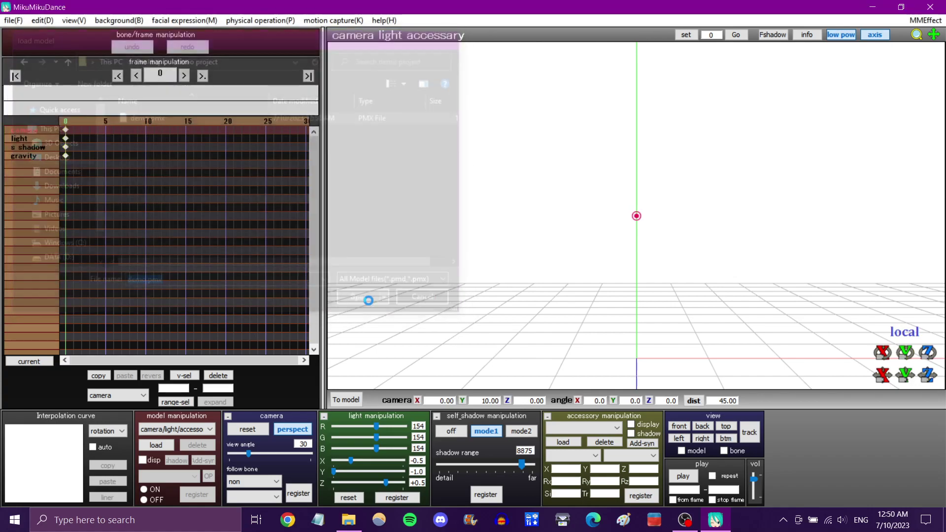
left_click(452, 296)
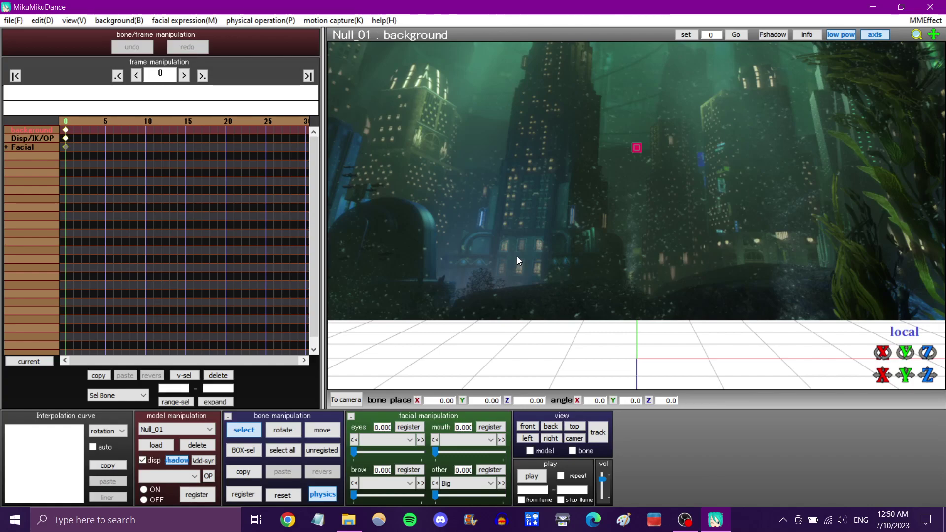
Test the Big morph on the background plane and switch to the Small morph
scroll(567, 247, "down", 5)
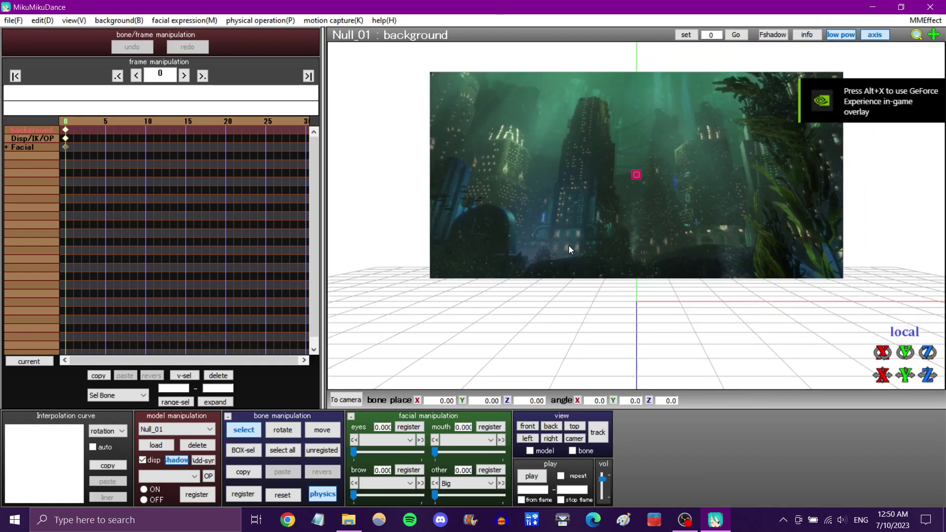
scroll(569, 246, "up", 3)
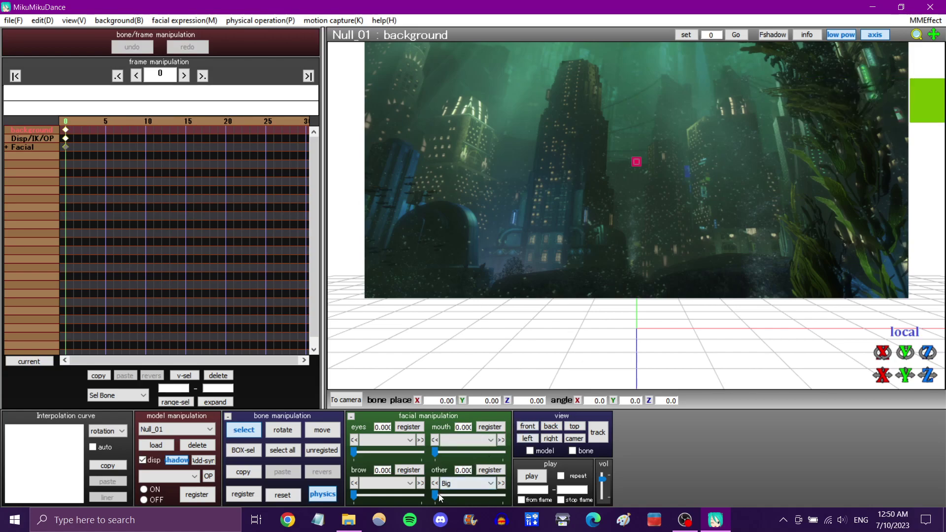
mouse_move(436, 493)
left_mouse_down()
mouse_move(494, 494)
mouse_move(427, 493)
left_mouse_up()
left_click(501, 484)
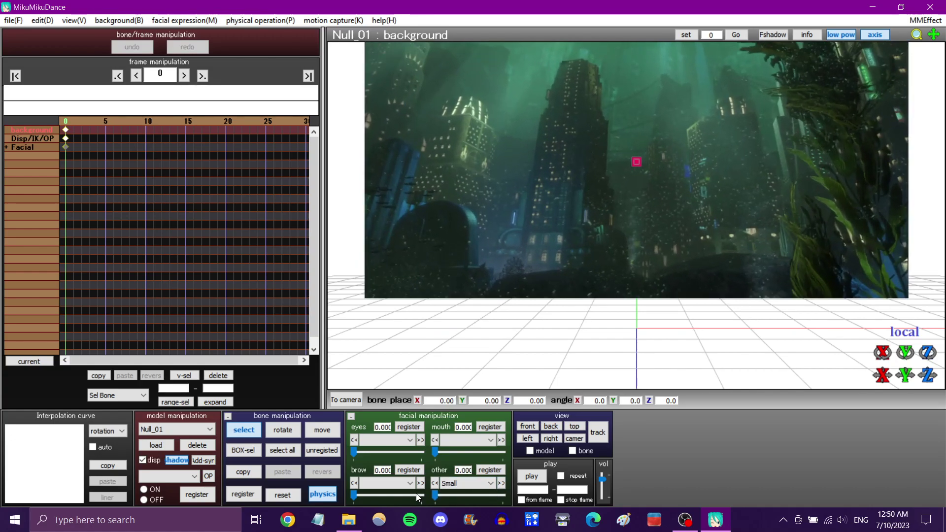
Lower the background bone along Y to about -1.65
right_click_drag(498, 308, 496, 311)
mouse_move(636, 162)
left_mouse_down()
mouse_move(637, 328)
mouse_move(636, 121)
mouse_move(636, 180)
left_mouse_up()
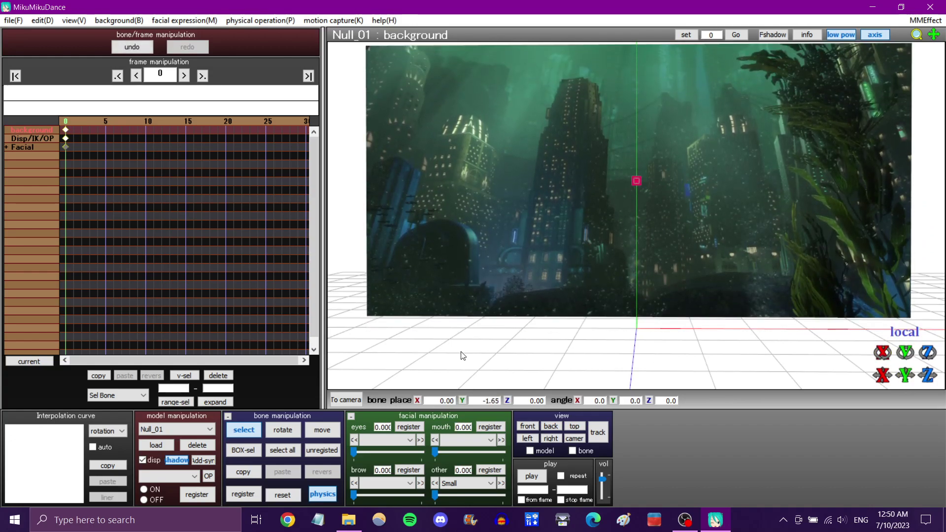
Return to camera mode and load the Miku2.pmd model in front of the background
left_click(341, 399)
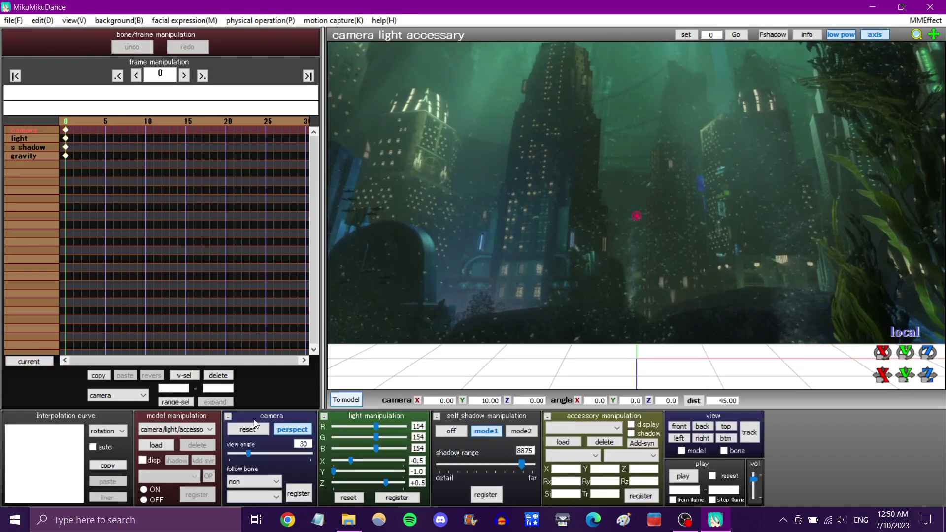
left_click(157, 446)
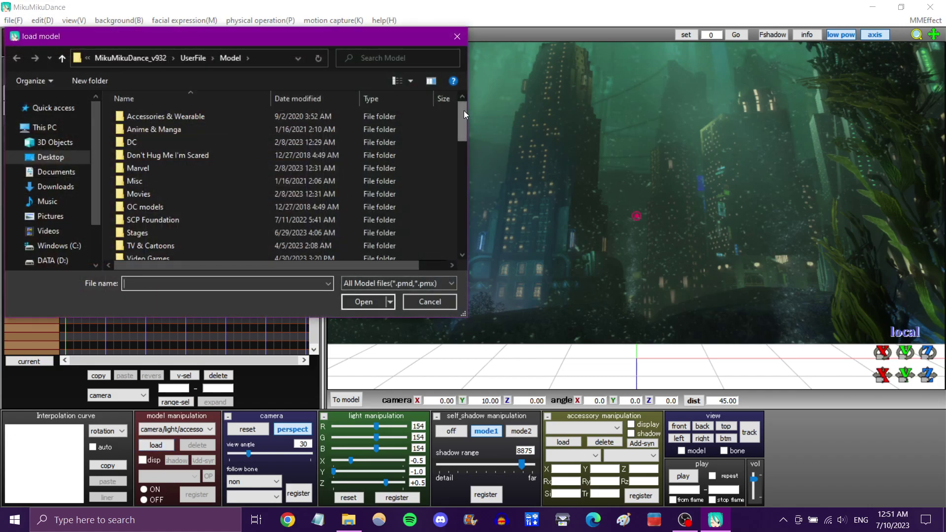
left_click_drag(464, 110, 457, 232)
left_click(202, 150)
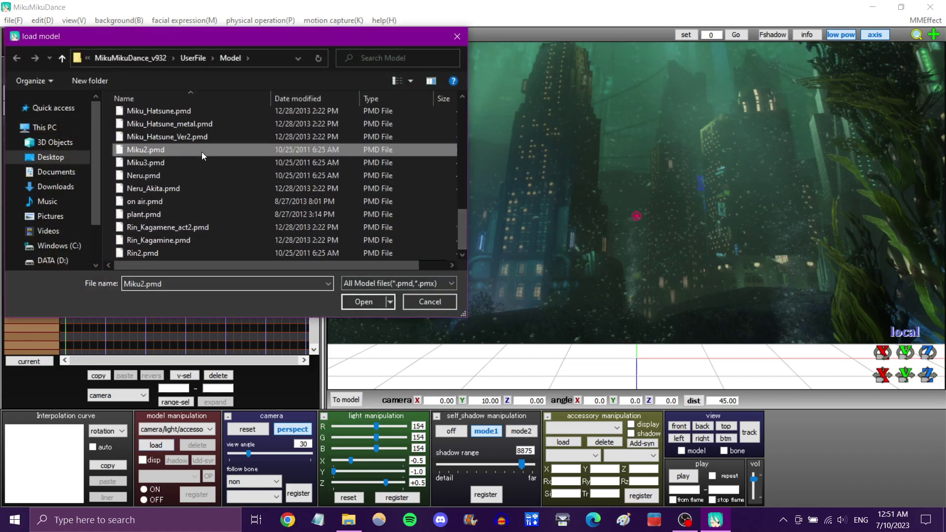
left_click(362, 301)
left_click(488, 313)
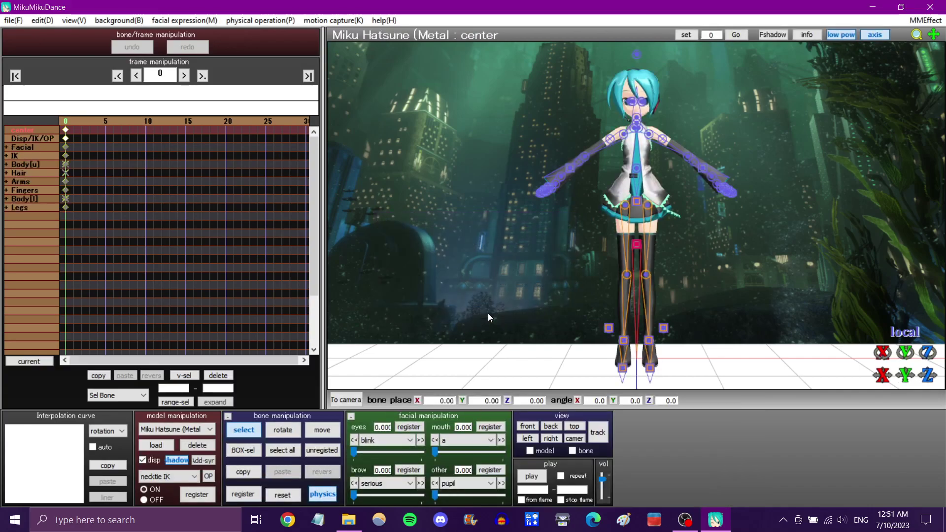
Set the physical operation mode to no calculation and deselect the Miku model's bones
left_click(260, 20)
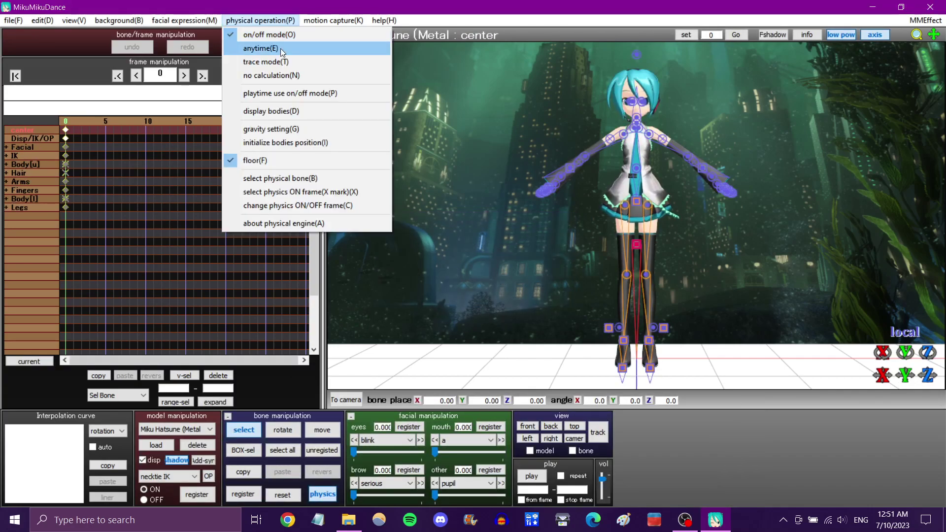
left_click(281, 75)
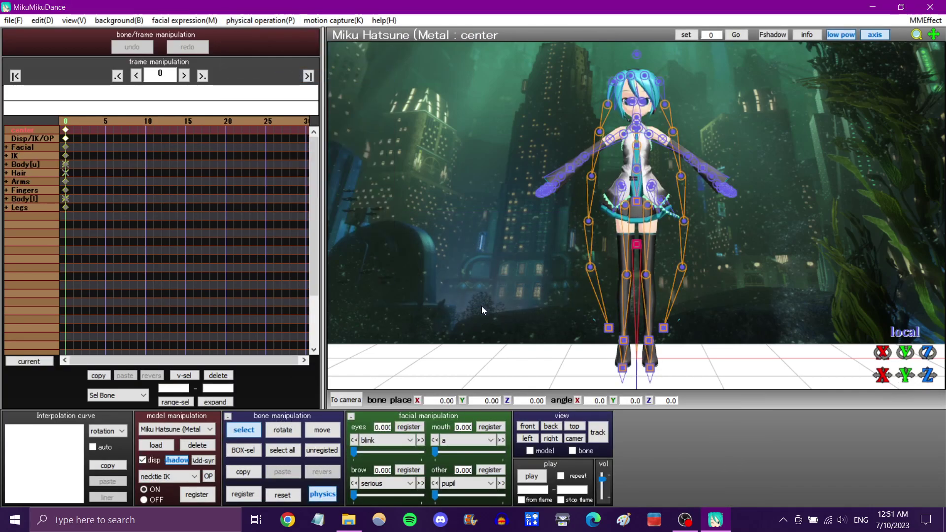
key("c")
Select the Null_01 background model and move its bone back behind Miku, along Z to about 6.45
right_click_drag(523, 268, 481, 276)
left_click(189, 430)
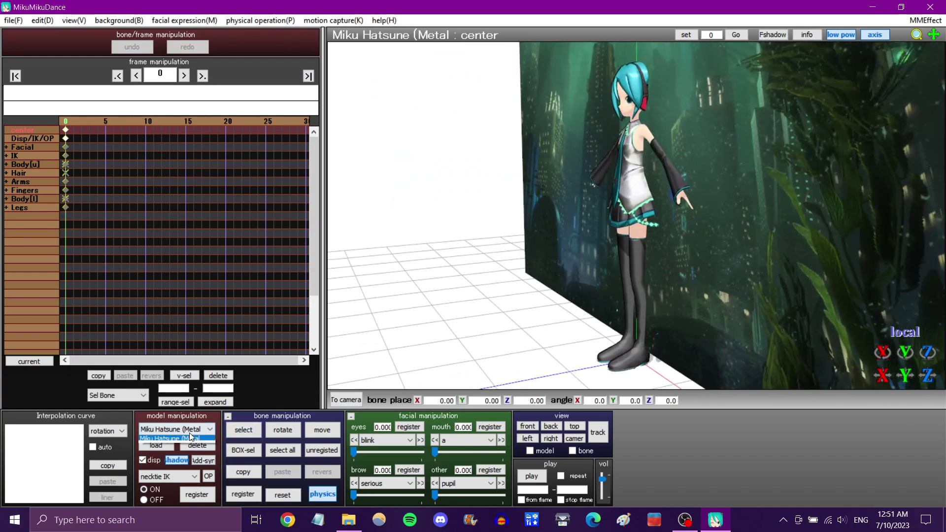
left_click(187, 449)
left_click_drag(927, 375, 927, 313)
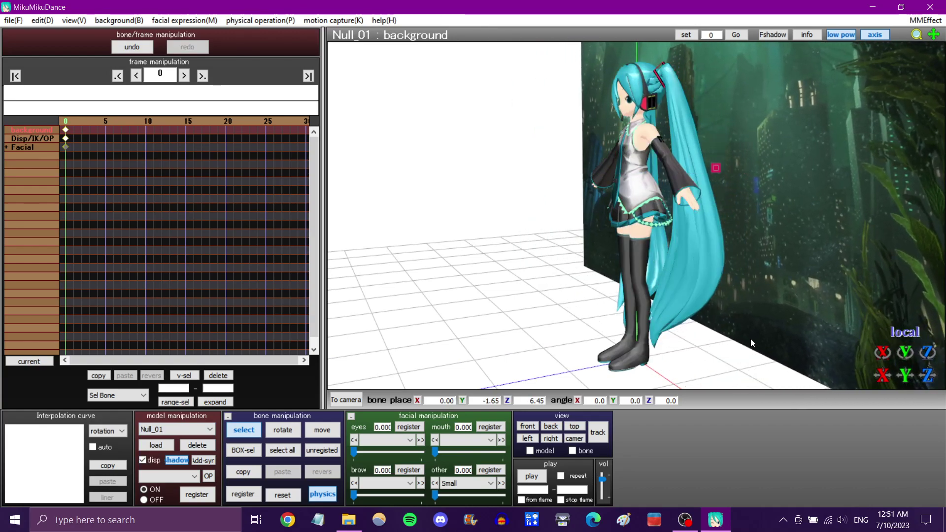
Return to camera mode and turn off the coordinate axis and the ground shadow display
left_click(344, 401)
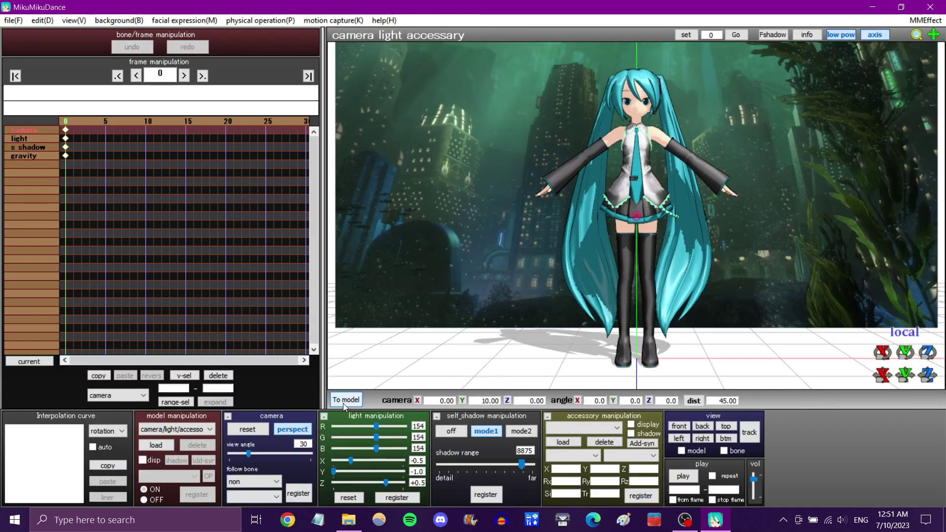
left_click(873, 34)
left_click(66, 18)
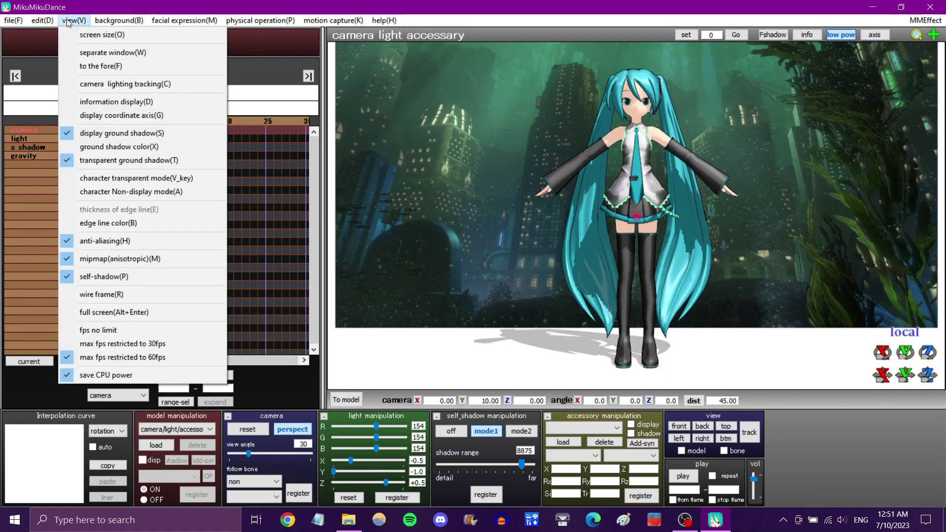
left_click(97, 137)
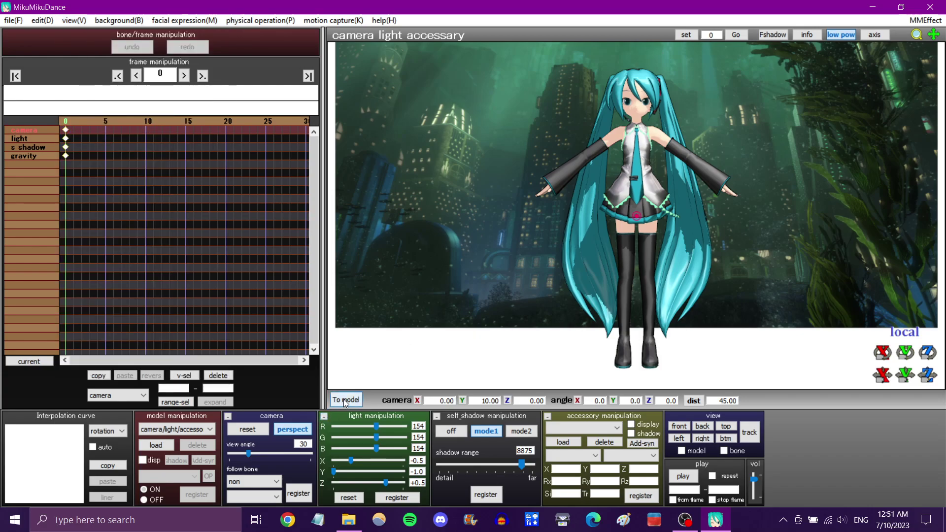
Frame Miku with the camera at distance 39, height Y about 12.20 and view angle 23, and register the camera keyframe
scroll(494, 316, "up", 2)
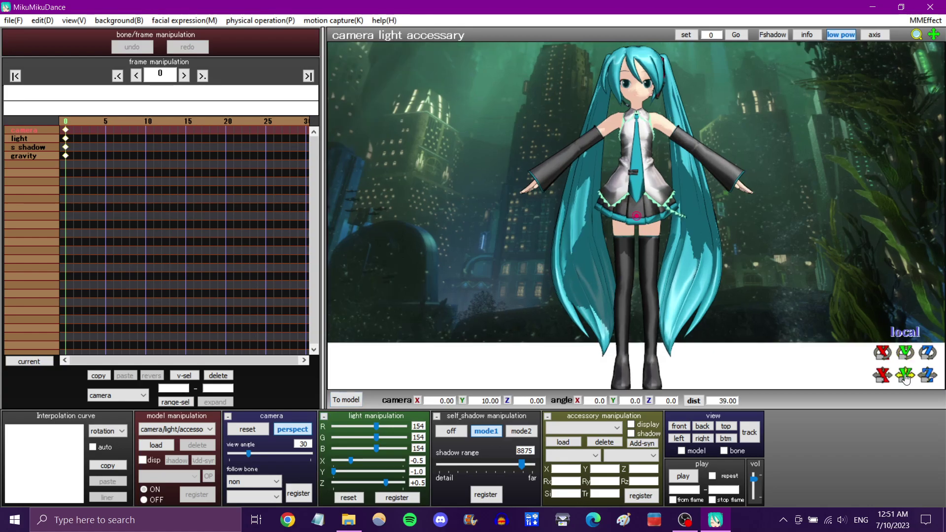
left_click_drag(905, 375, 906, 351)
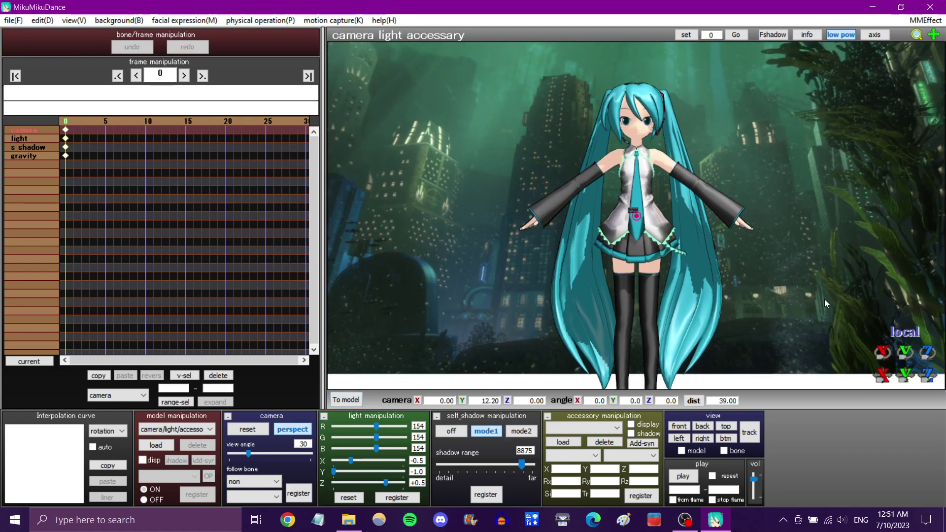
right_click_drag(826, 304, 824, 293)
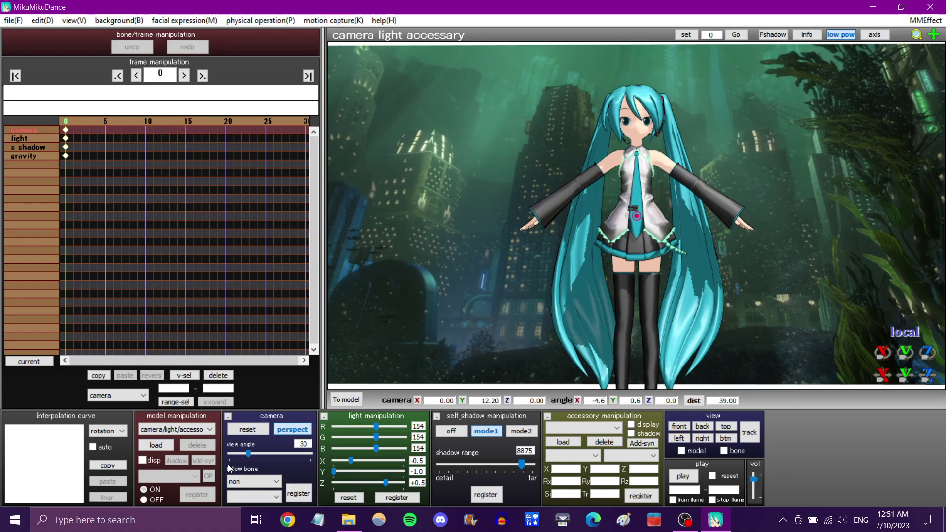
left_click_drag(248, 453, 242, 453)
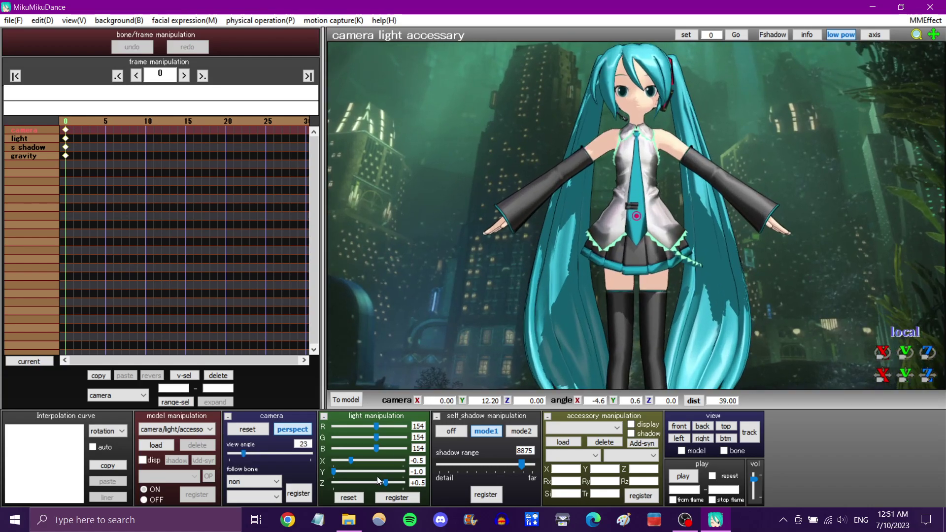
left_click(298, 494)
Rotate the Null_01 background bone to about 33.8° around Y and move it behind Miku to about X -17.34, Z 22.28
mouse_move(438, 291)
right_mouse_down()
mouse_move(475, 291)
mouse_move(448, 289)
right_mouse_up()
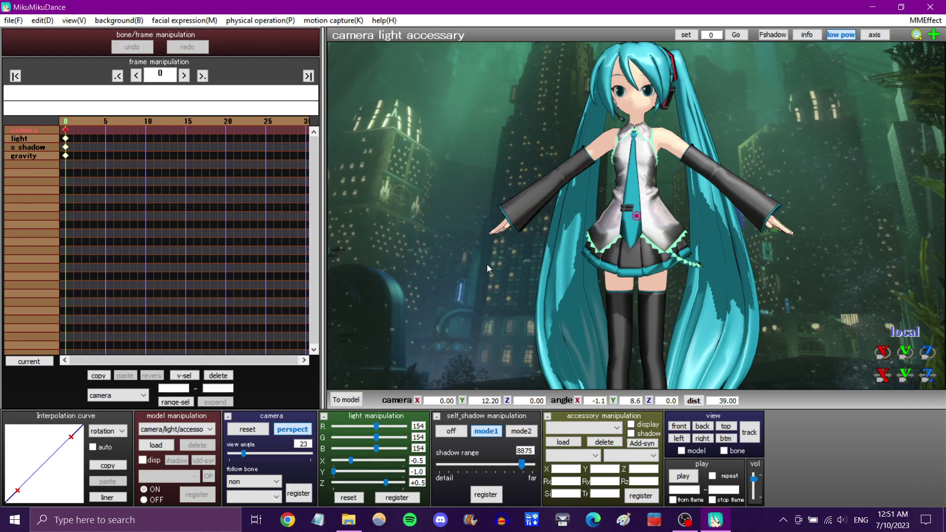
right_click_drag(512, 240, 481, 243)
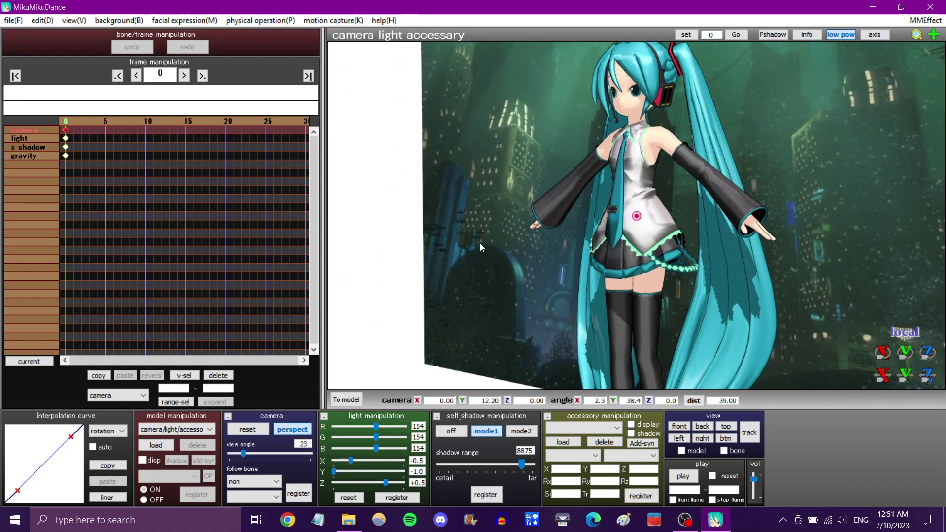
left_click(358, 395)
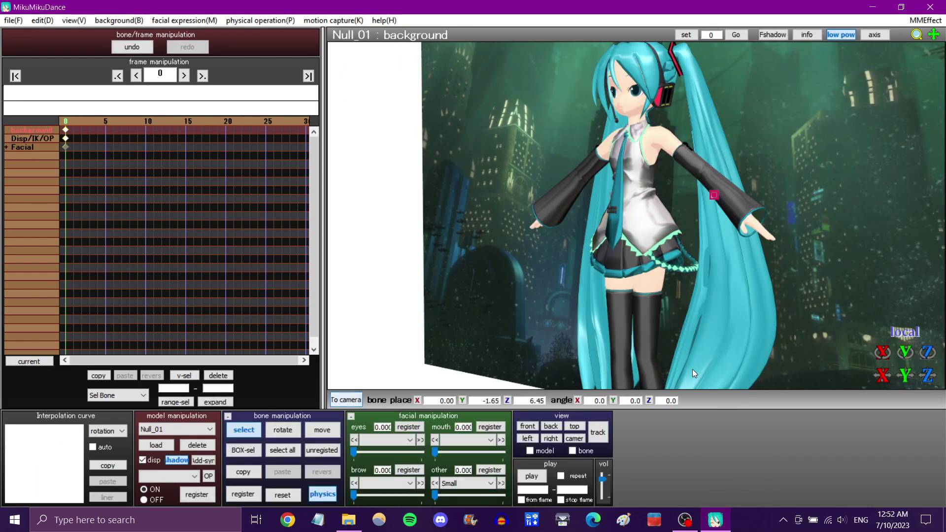
left_click(191, 431)
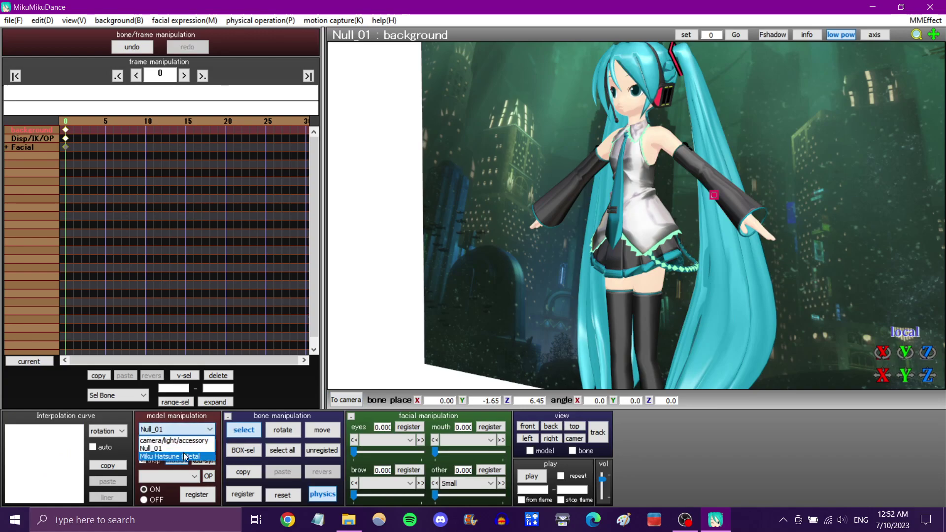
left_click(149, 450)
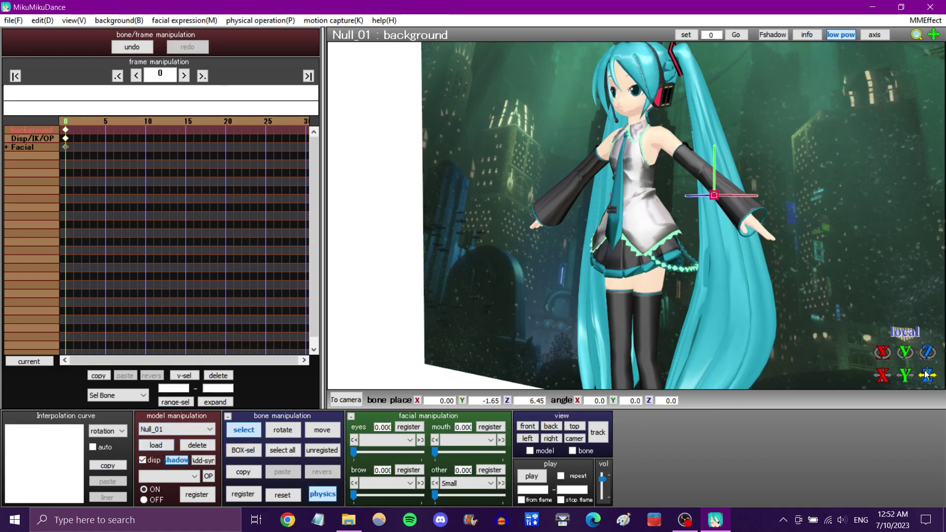
left_click_drag(905, 352, 902, 326)
left_click_drag(880, 378, 879, 409)
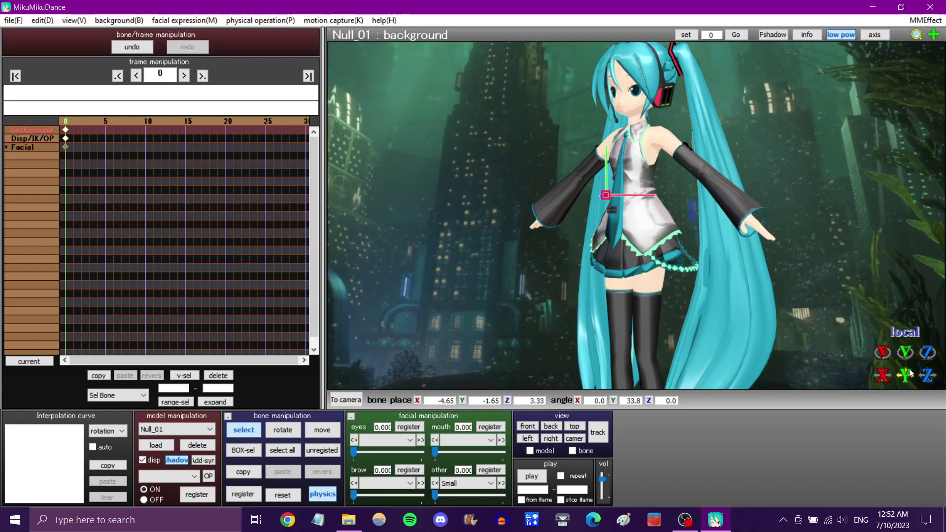
left_click_drag(927, 376, 927, 296)
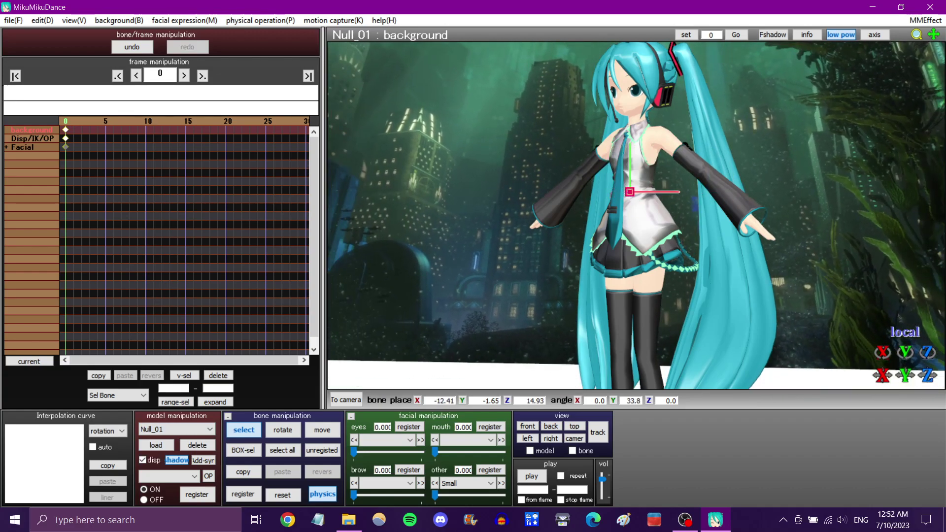
left_click_drag(930, 367, 930, 323)
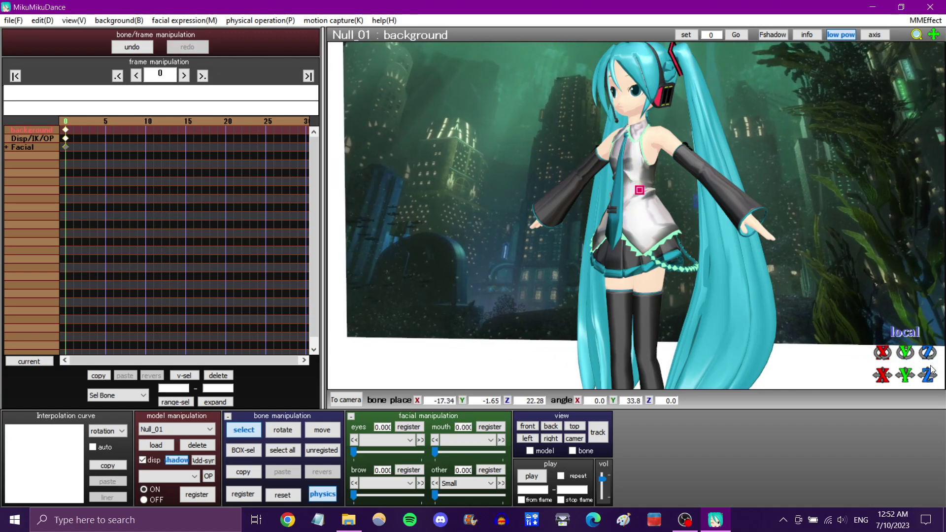
Enlarge the background by setting its Big morph to about 0.050
left_click(458, 482)
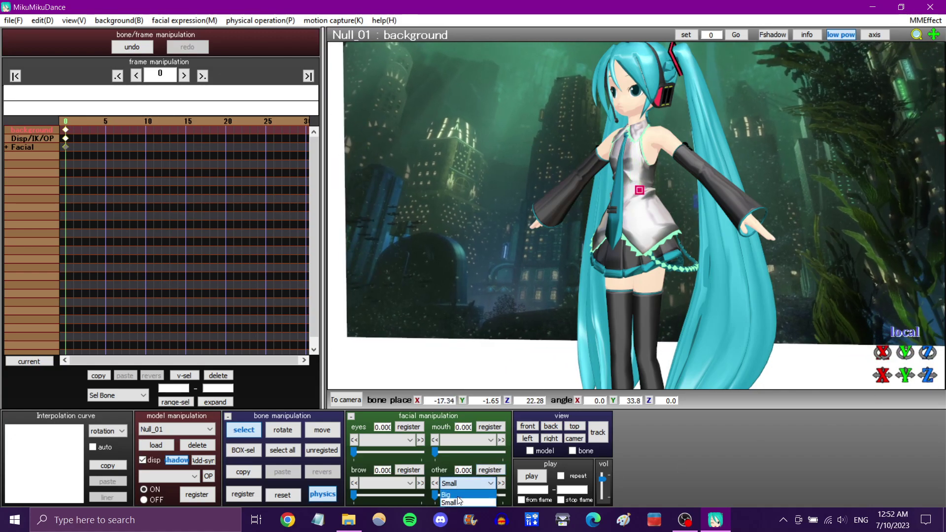
left_click(459, 502)
left_click(433, 494)
left_click_drag(433, 493, 437, 493)
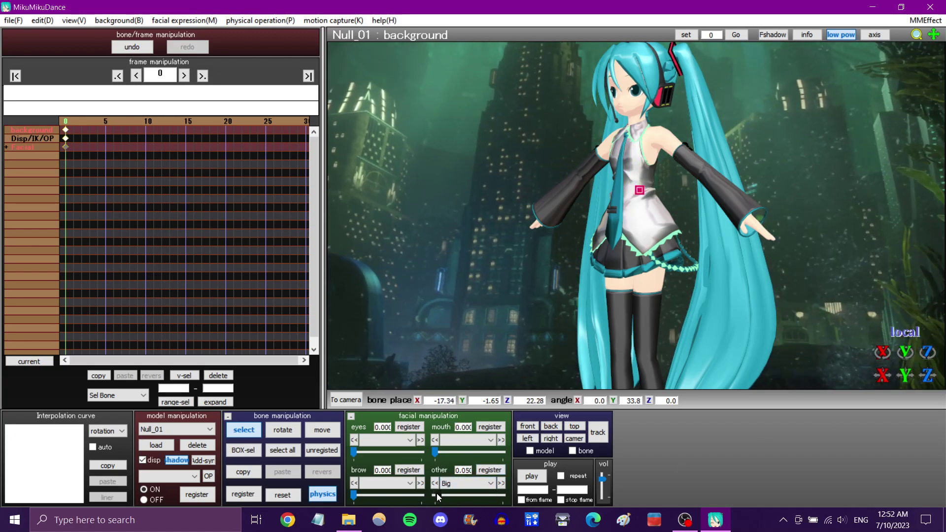
Return to camera mode and pull the camera back to distance 105 to inspect the whole background behind Miku
left_click(350, 399)
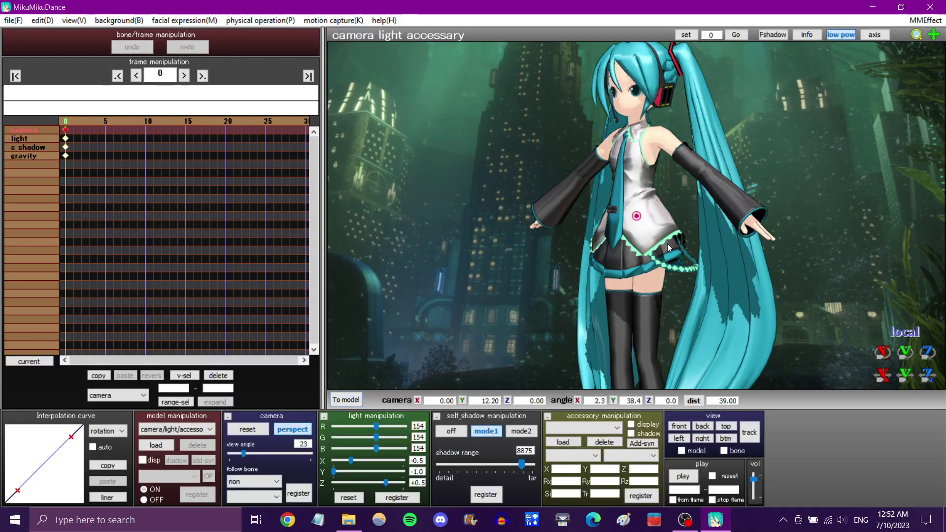
scroll(667, 243, "down", 10)
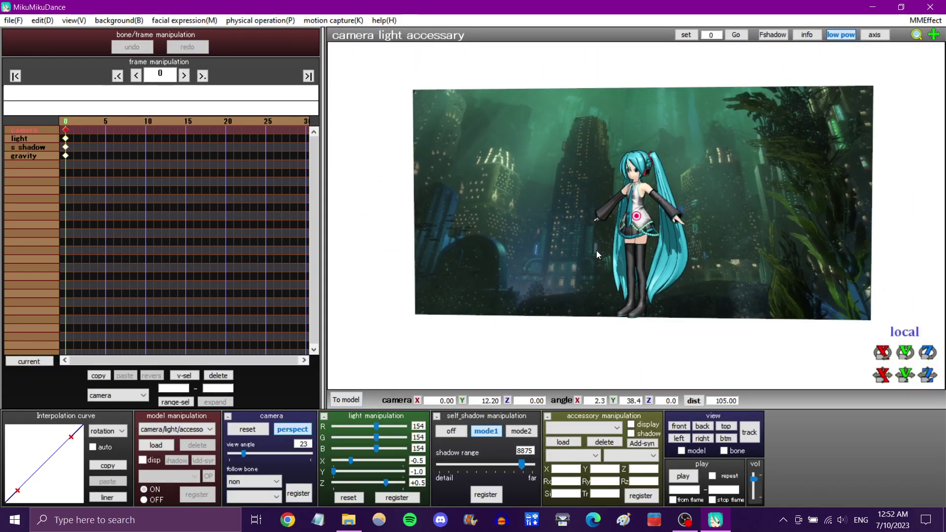
right_click_drag(597, 250, 691, 195)
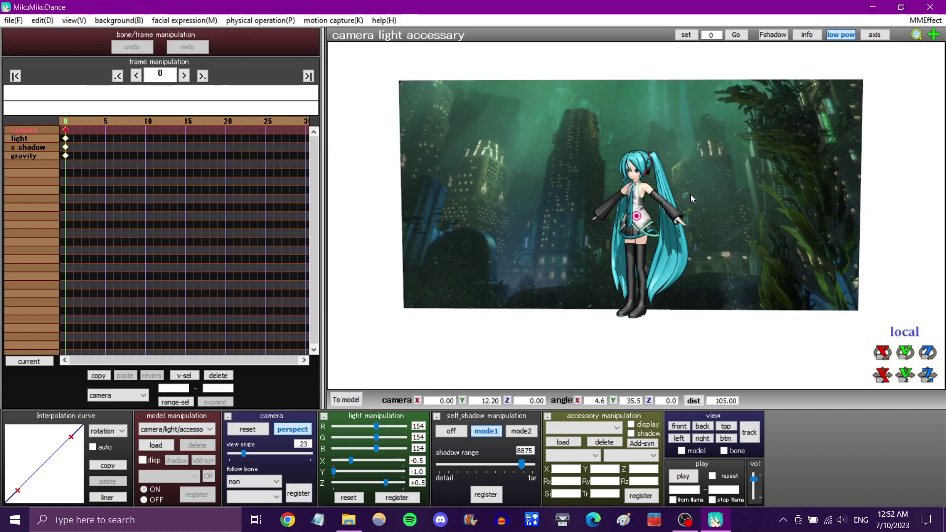